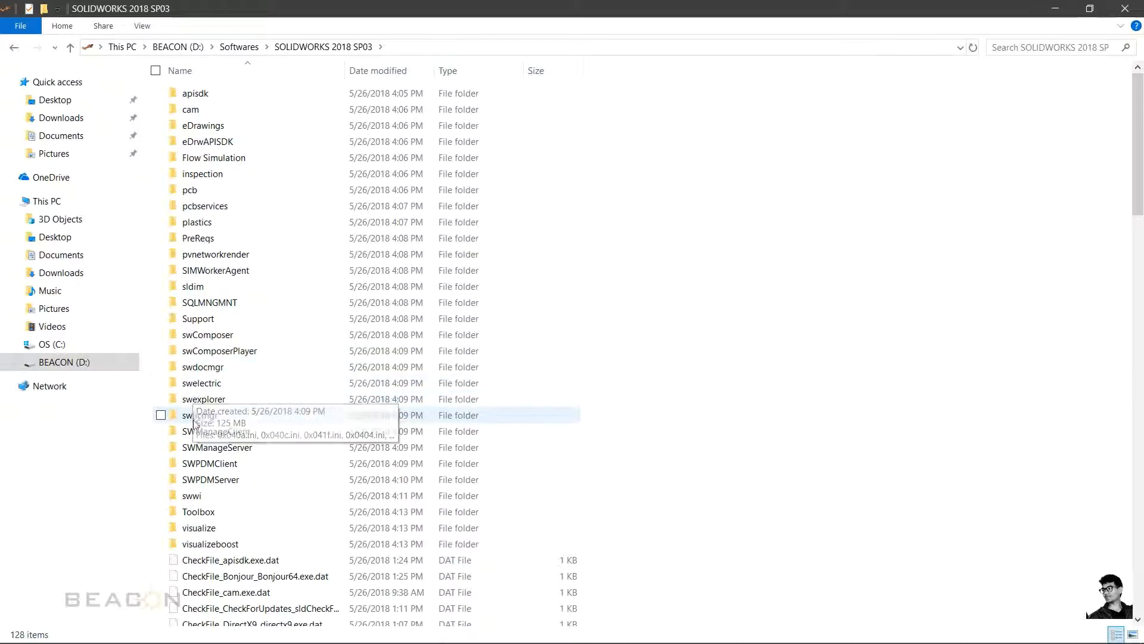
Open the swlicmgr folder in SOLIDWORKS 2018 SP03 and launch setup.exe for the SolidNetWork License Manager.
click(193, 419)
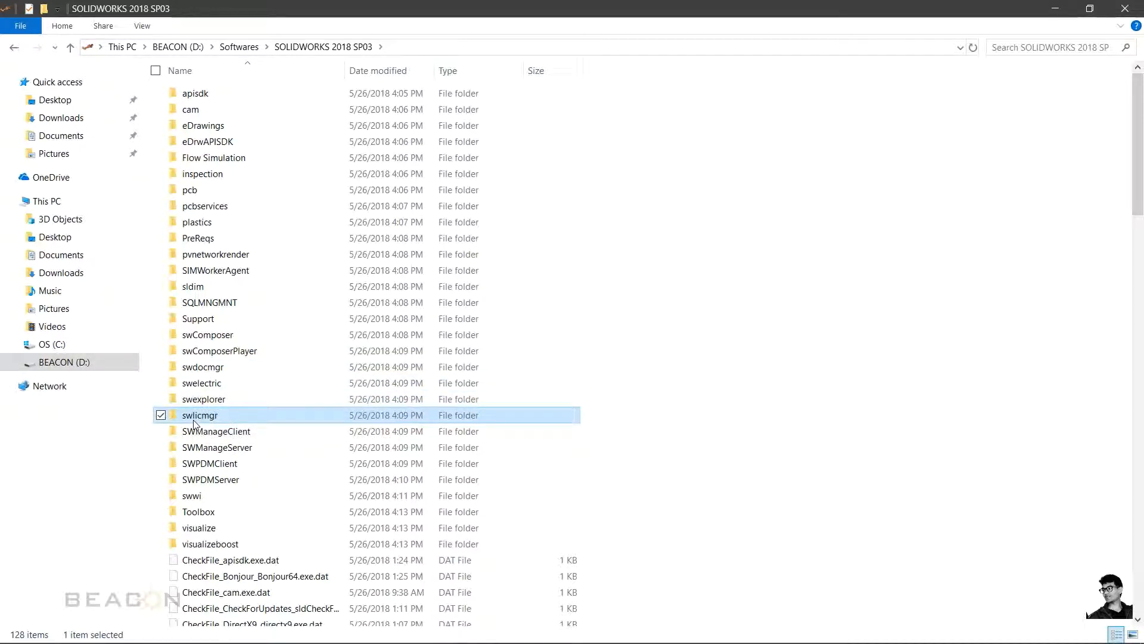
double_click(194, 419)
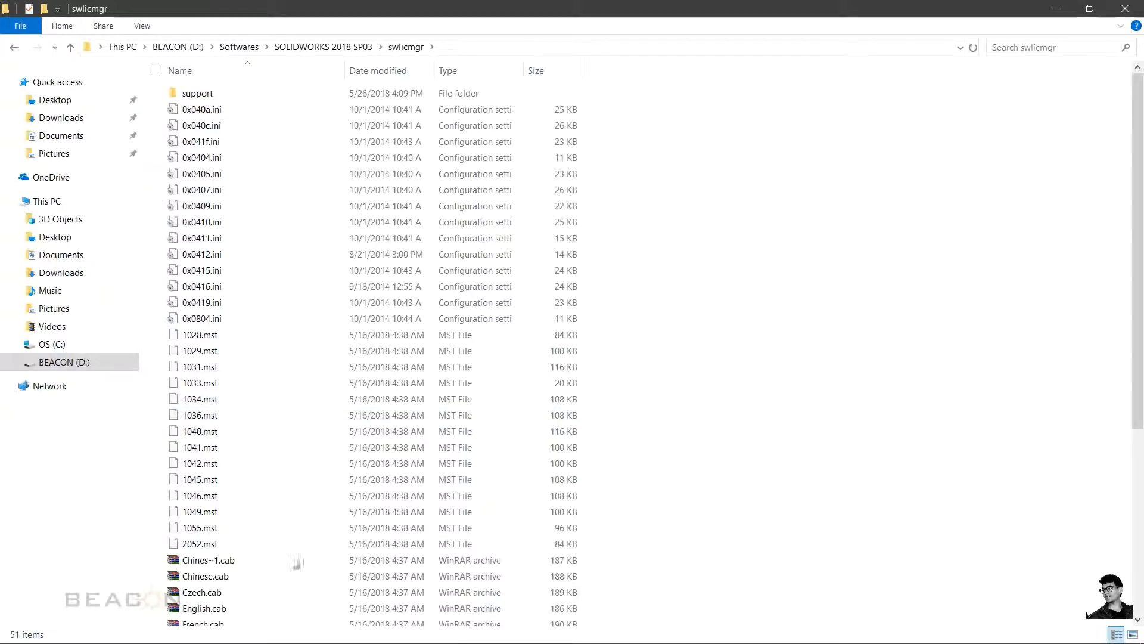
scroll(307, 590, down, 6)
click(251, 522)
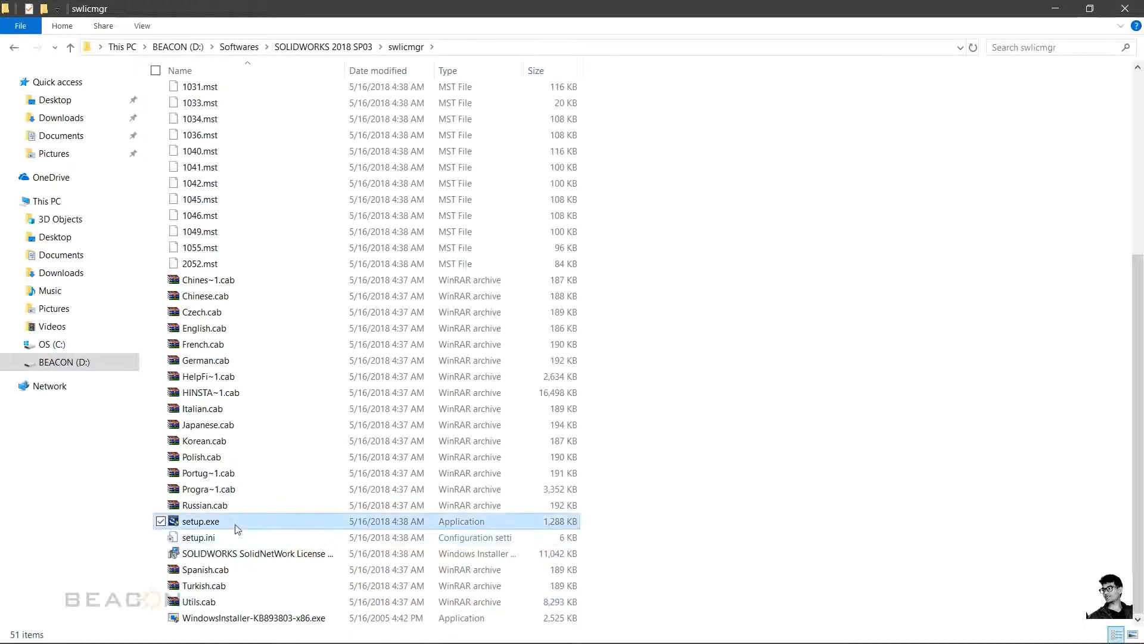
click(274, 555)
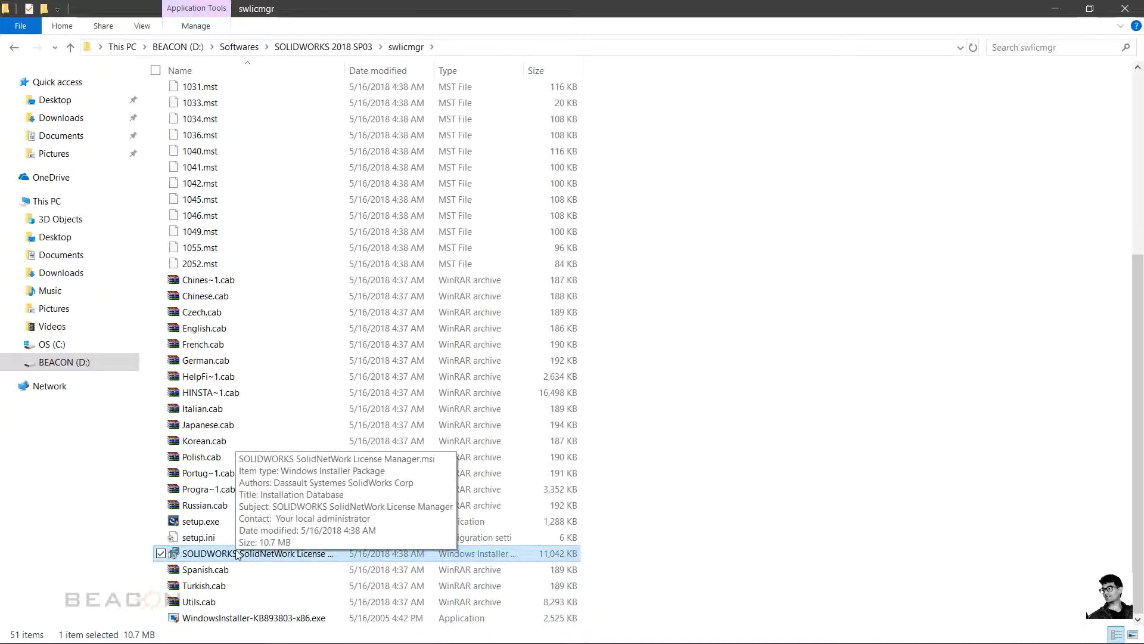
click(737, 567)
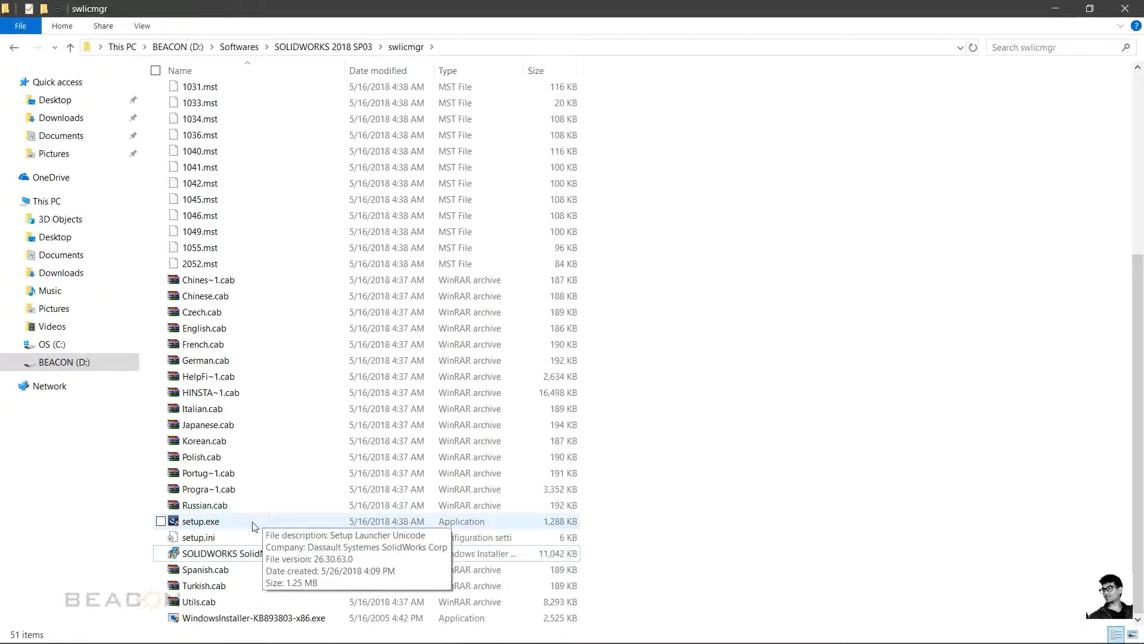
double_click(256, 521)
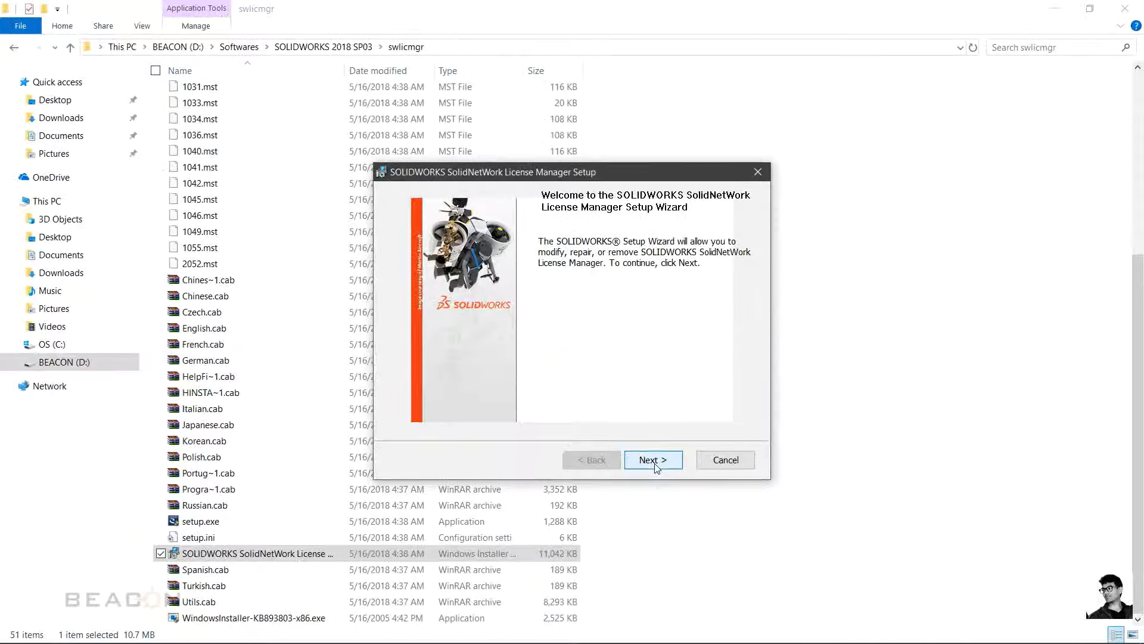
Install the SolidNetWork License Manager to the default destination folder through the setup wizard, and finish the wizard.
click(656, 464)
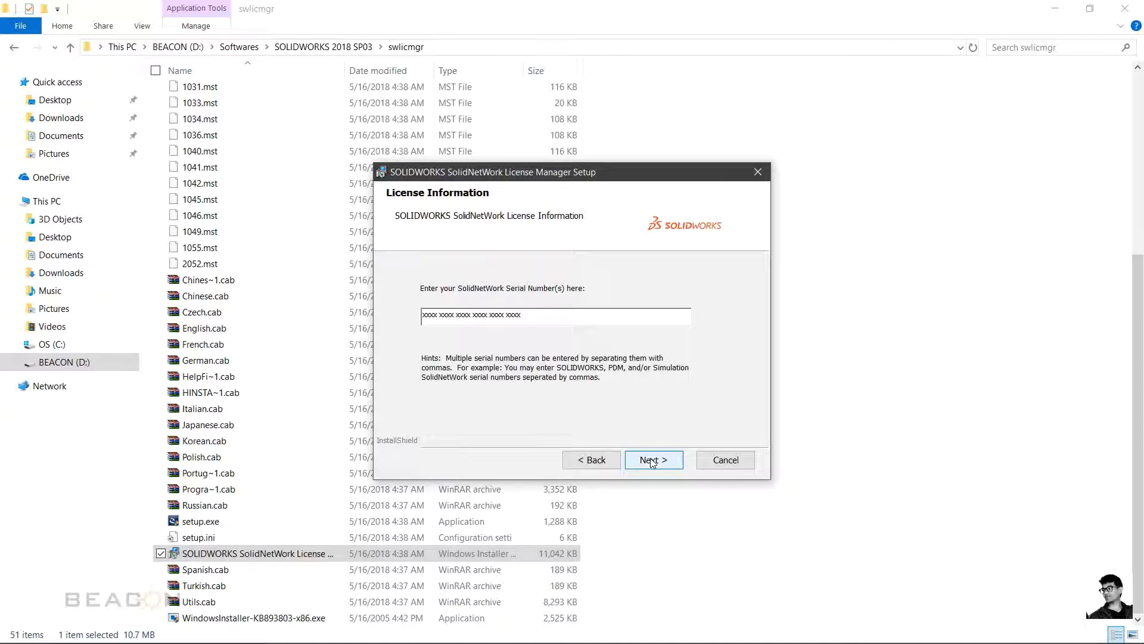
click(651, 460)
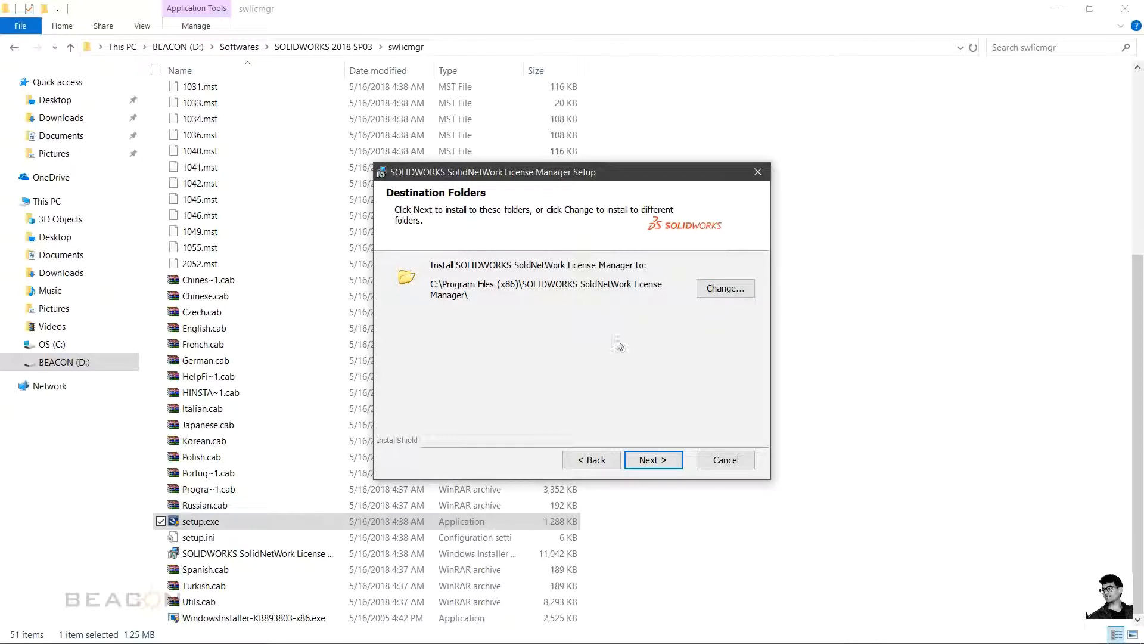
click(653, 465)
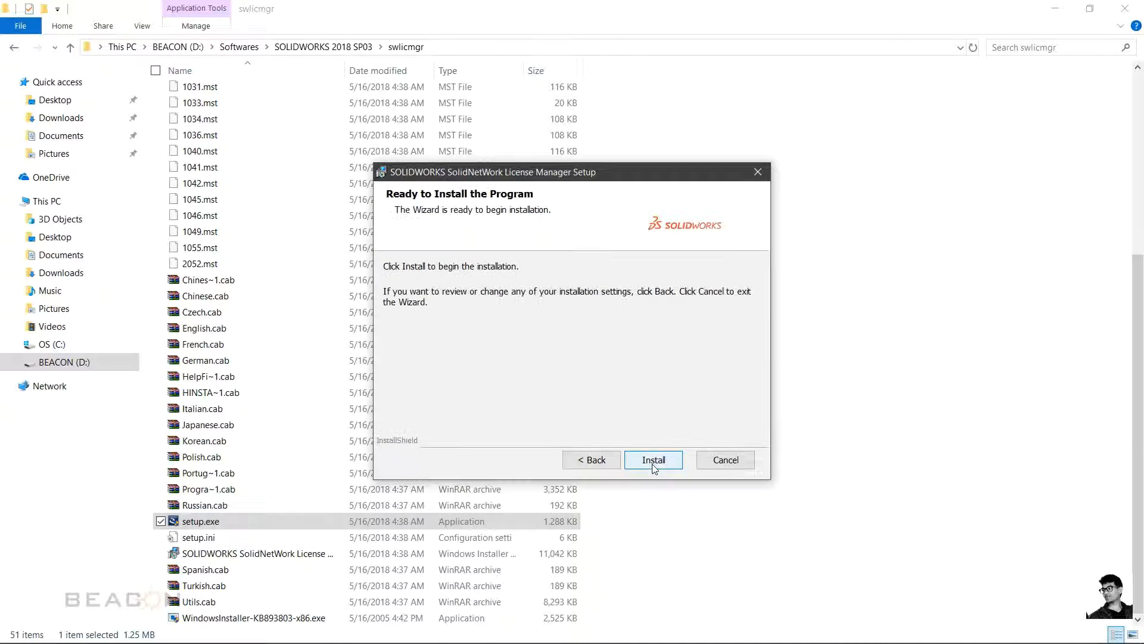
click(654, 467)
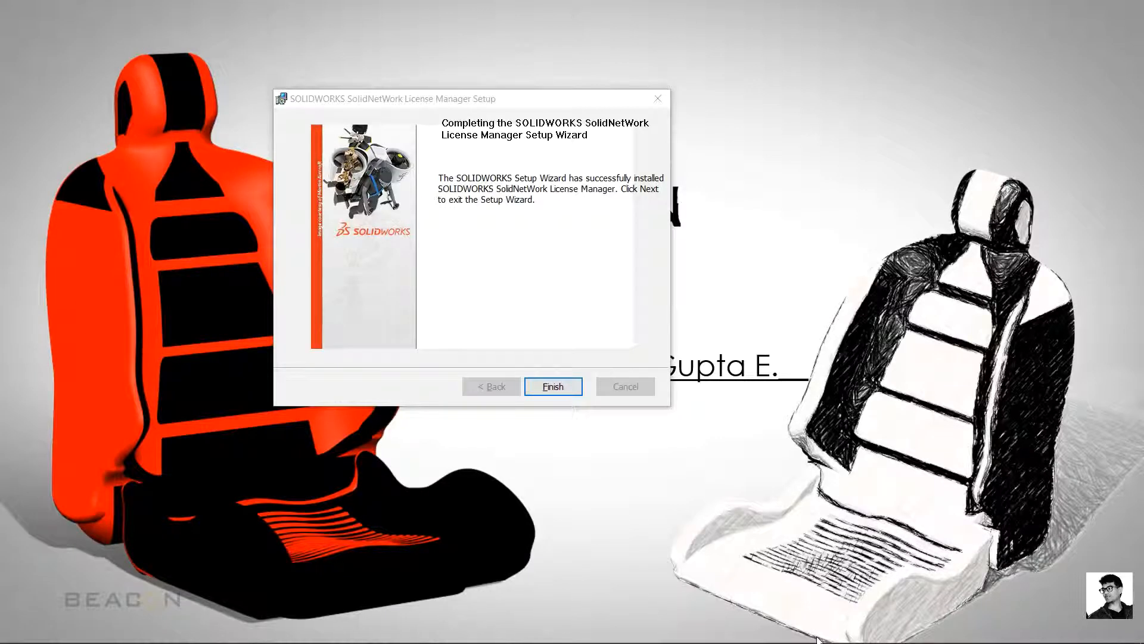
mouse_move(760, 642)
click(544, 387)
right_click(568, 102)
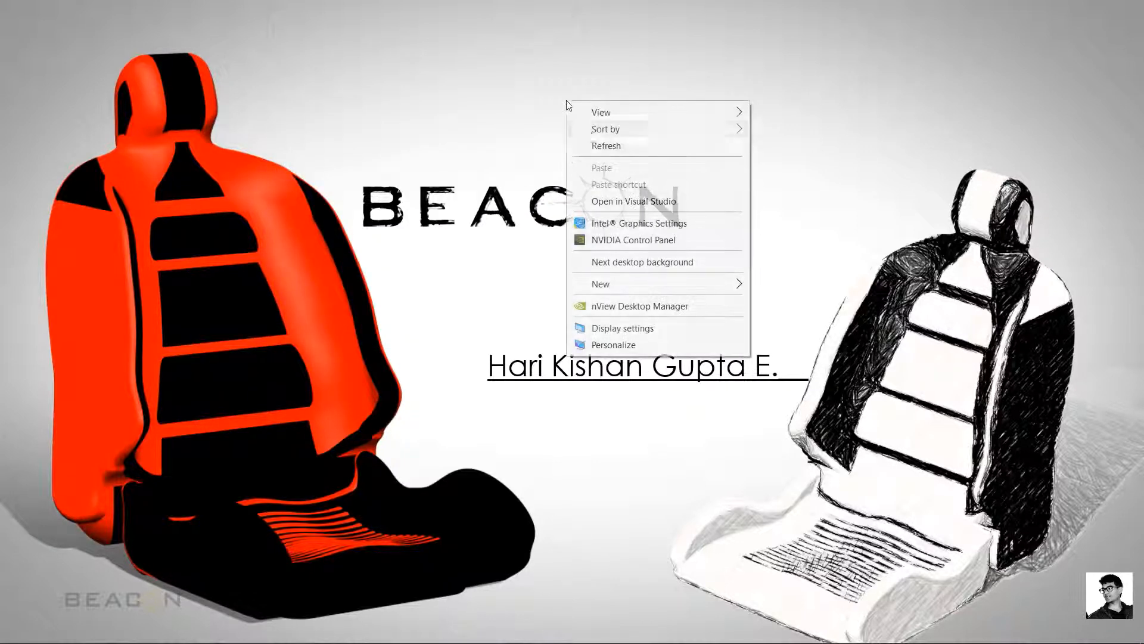
click(599, 148)
Launch SolidNetWork License Manager Server 2018 from the SOLIDWORKS Tools 2018 group of installed programs.
click(11, 633)
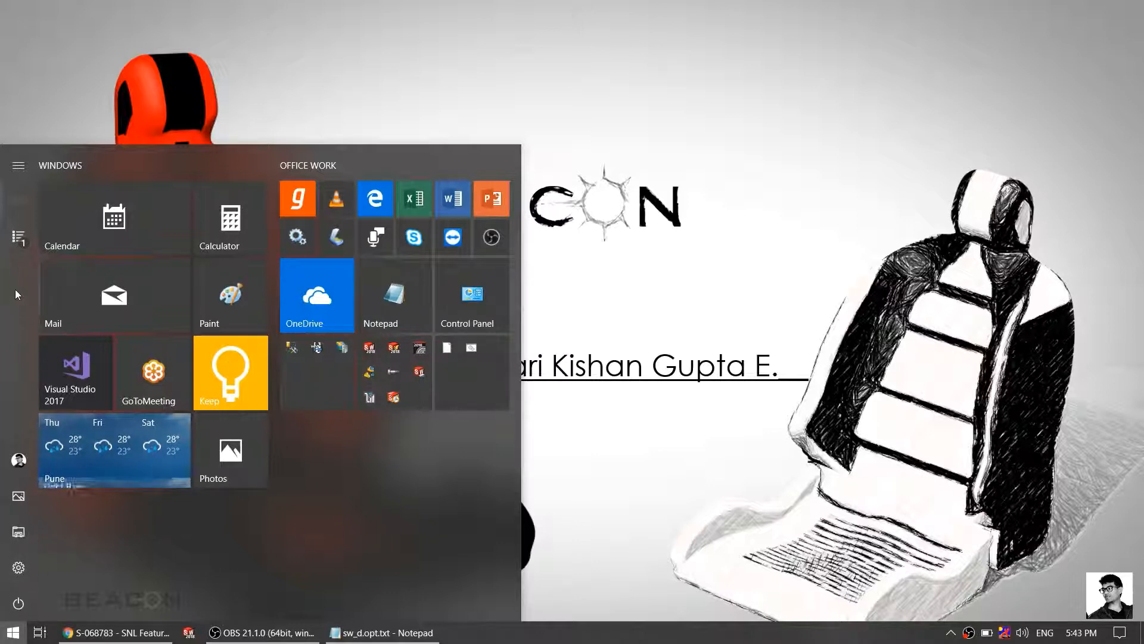
click(18, 238)
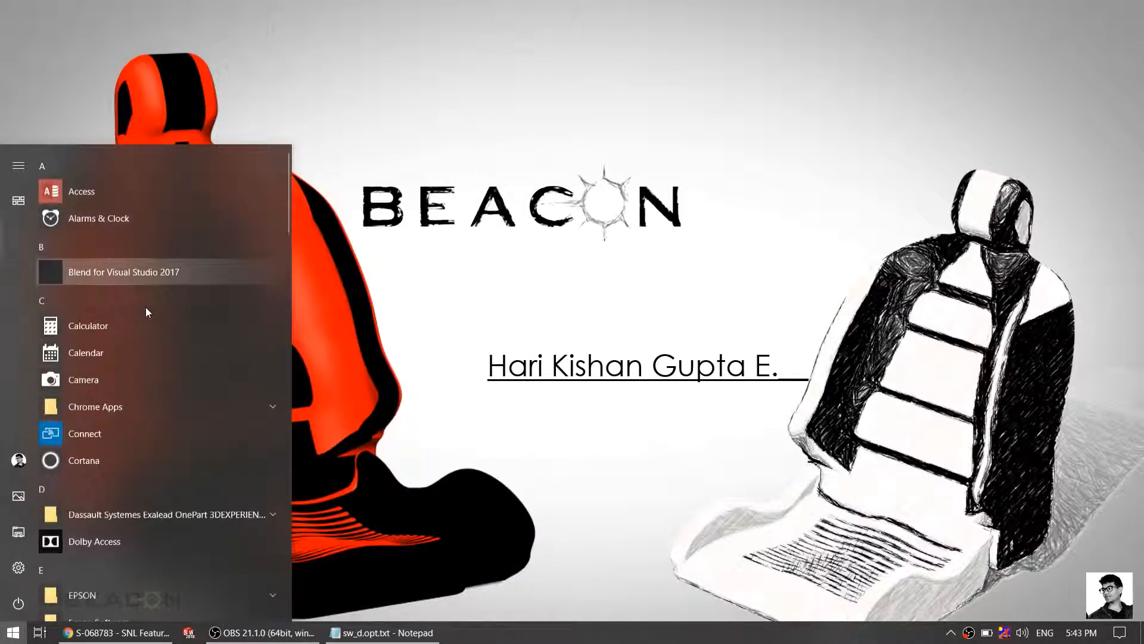
click(78, 246)
click(148, 426)
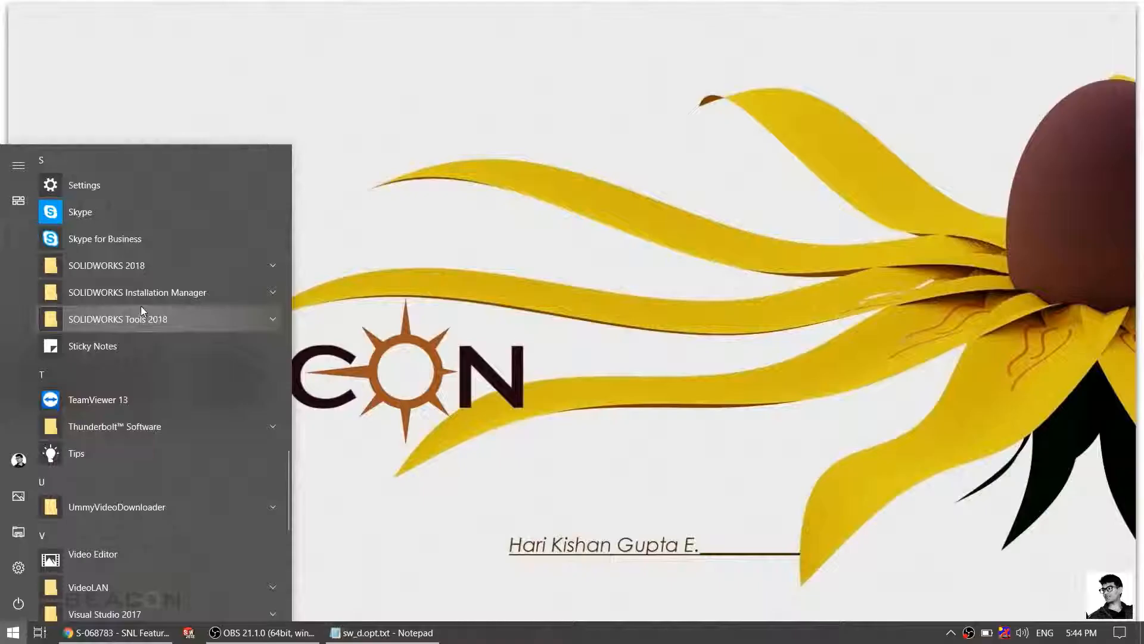
click(141, 319)
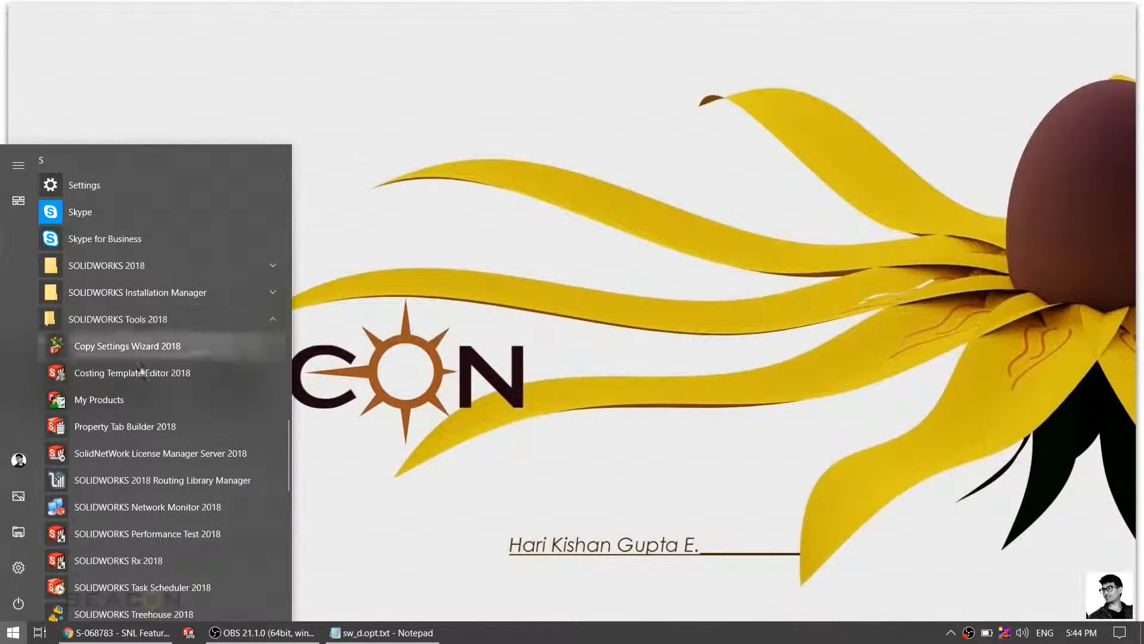
scroll(157, 524, down, 1)
scroll(158, 524, down, 1)
scroll(157, 524, up, 2)
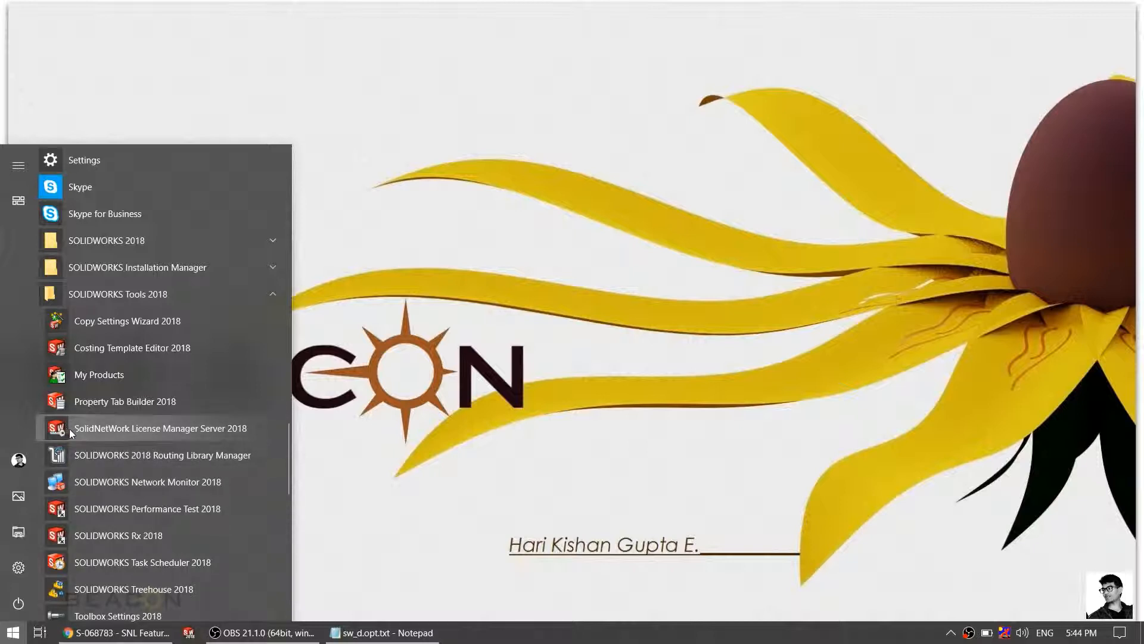
click(137, 437)
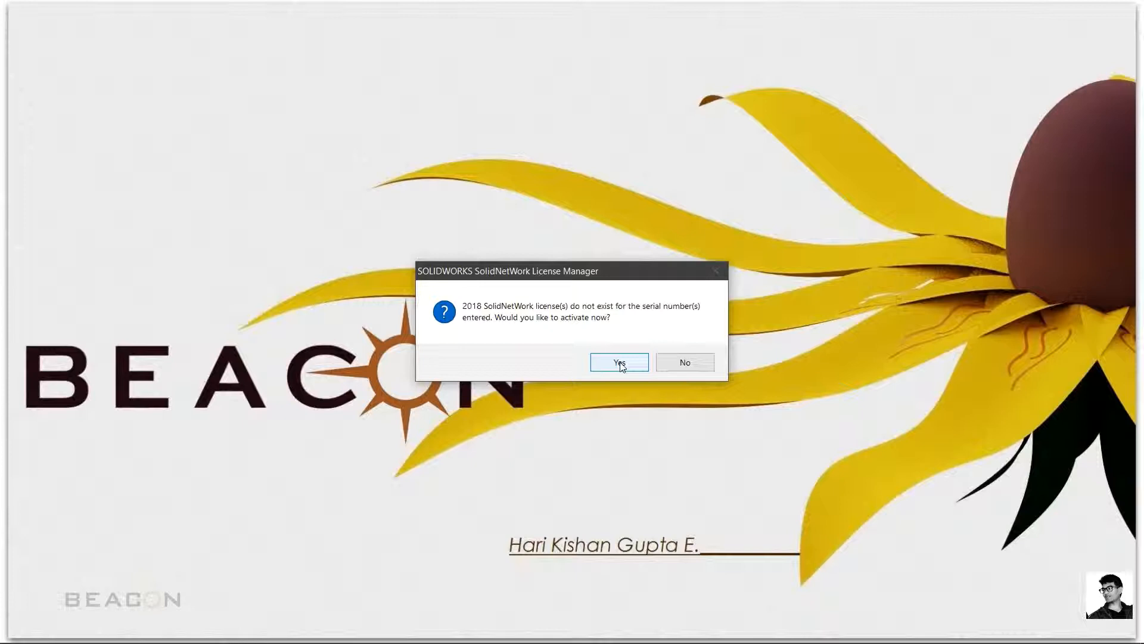
Agree to activate the 2018 SolidNetWork licenses and enable the options file in the license server information.
click(607, 359)
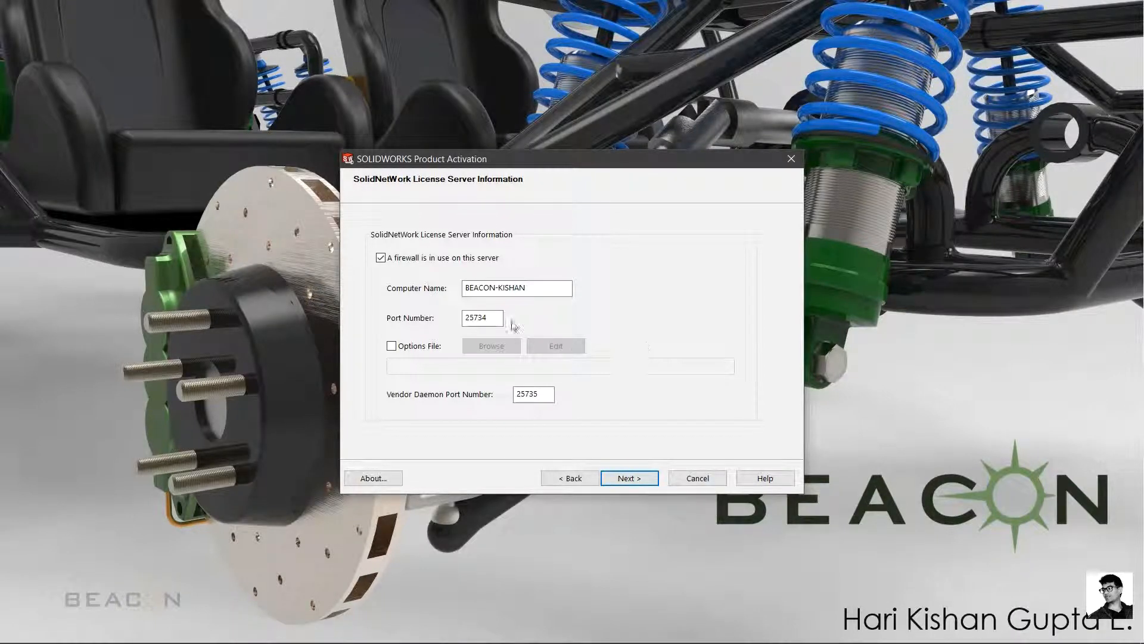
click(555, 288)
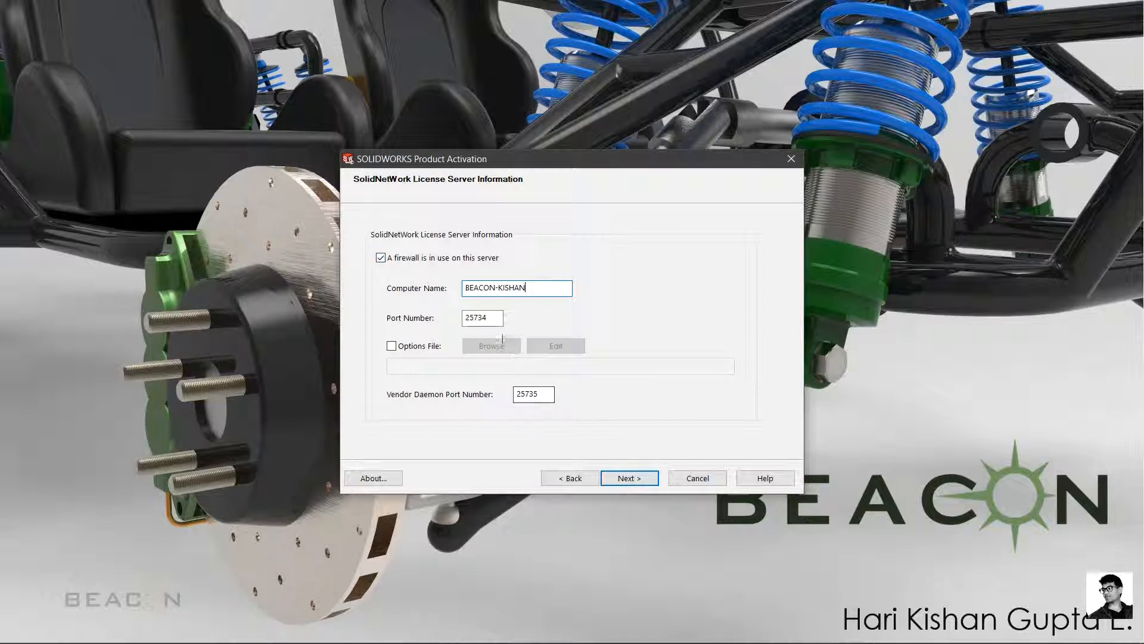
click(493, 319)
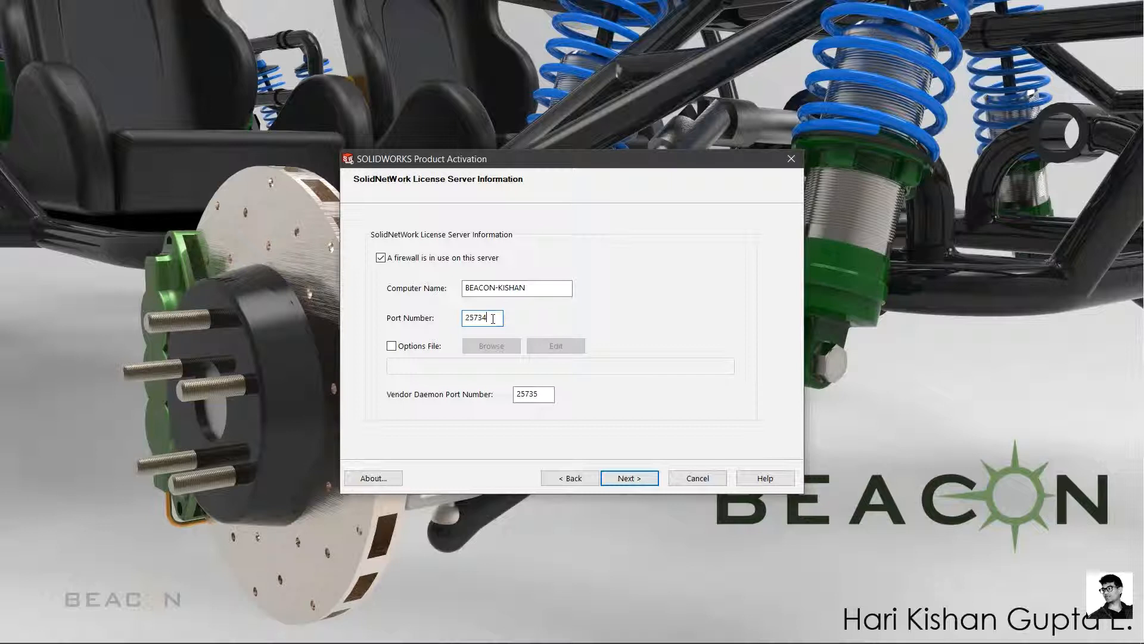
click(392, 348)
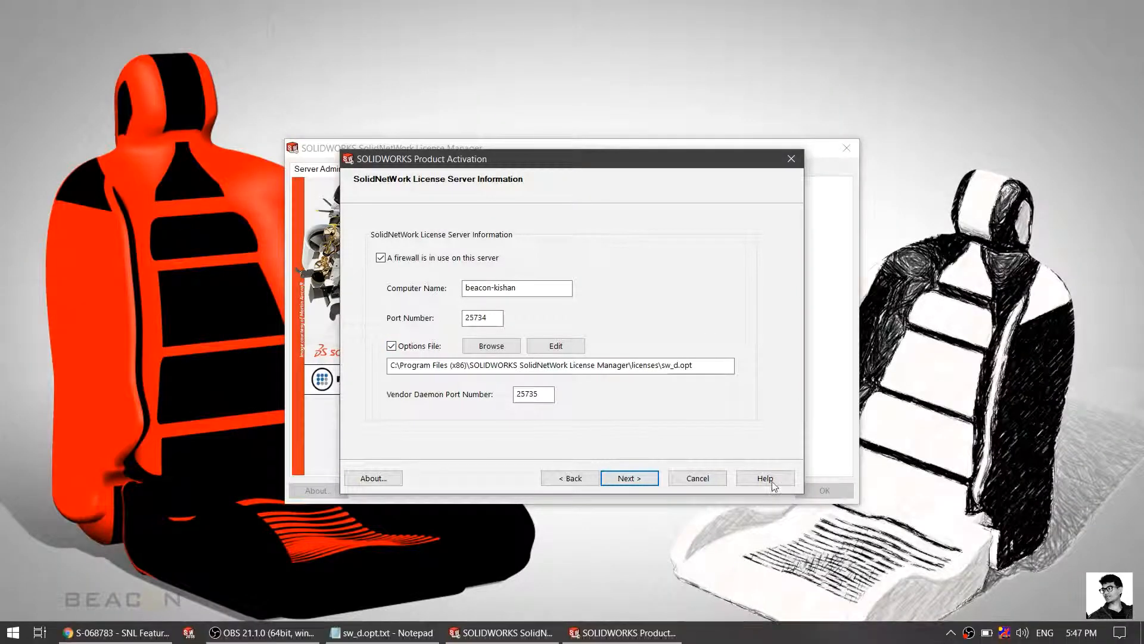
Copy the full path of the sw_d.opt options file from the license server information.
click(700, 366)
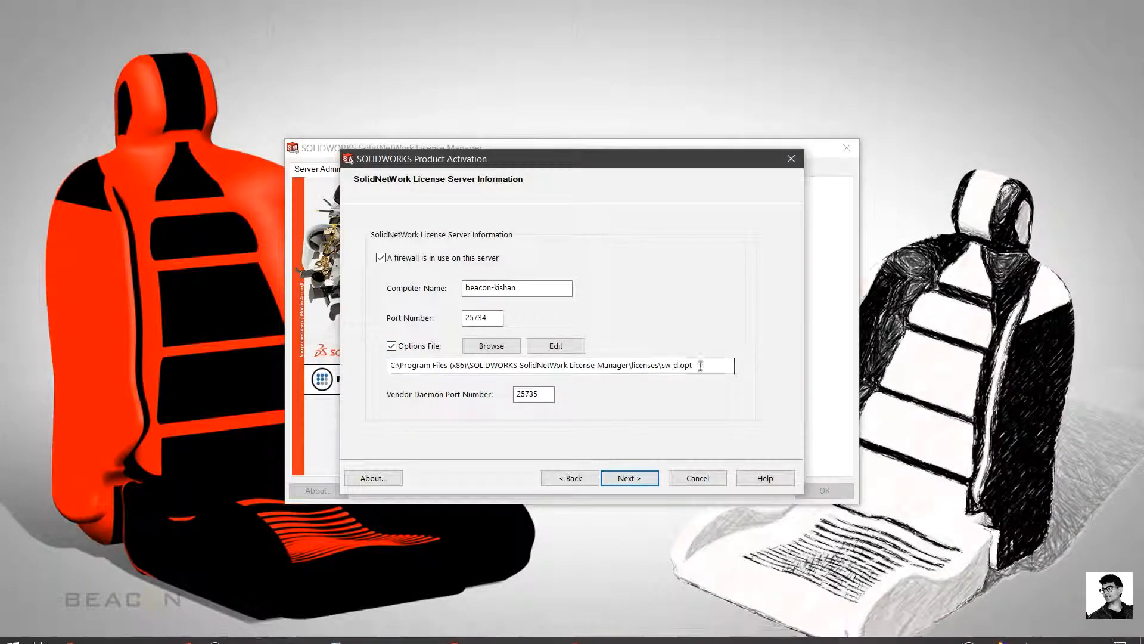
drag(700, 367, 393, 366)
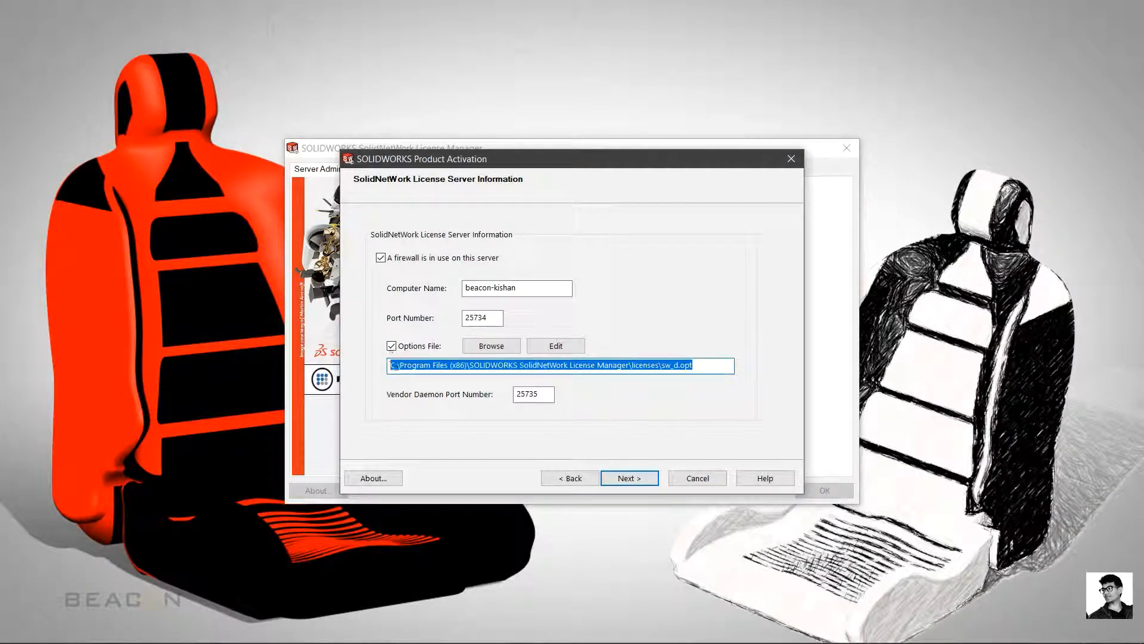
right_click(398, 367)
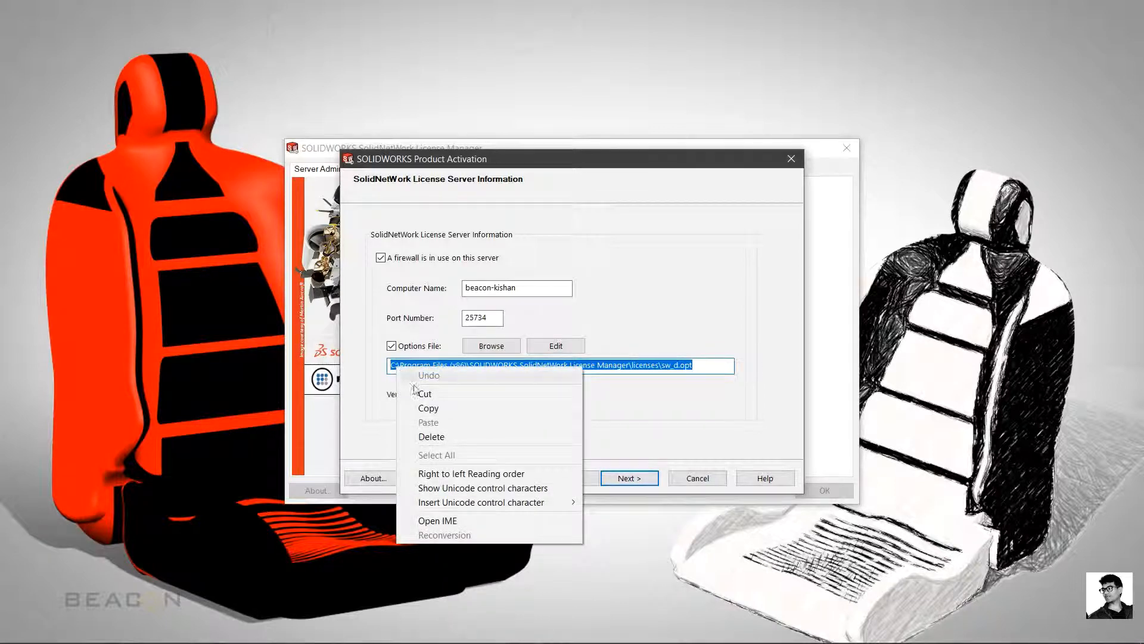
click(444, 412)
Open the folder C:\Program Files (x86)\SOLIDWORKS SolidNetWork License Manager\licenses in File Explorer using the copied path without its file name.
click(7, 638)
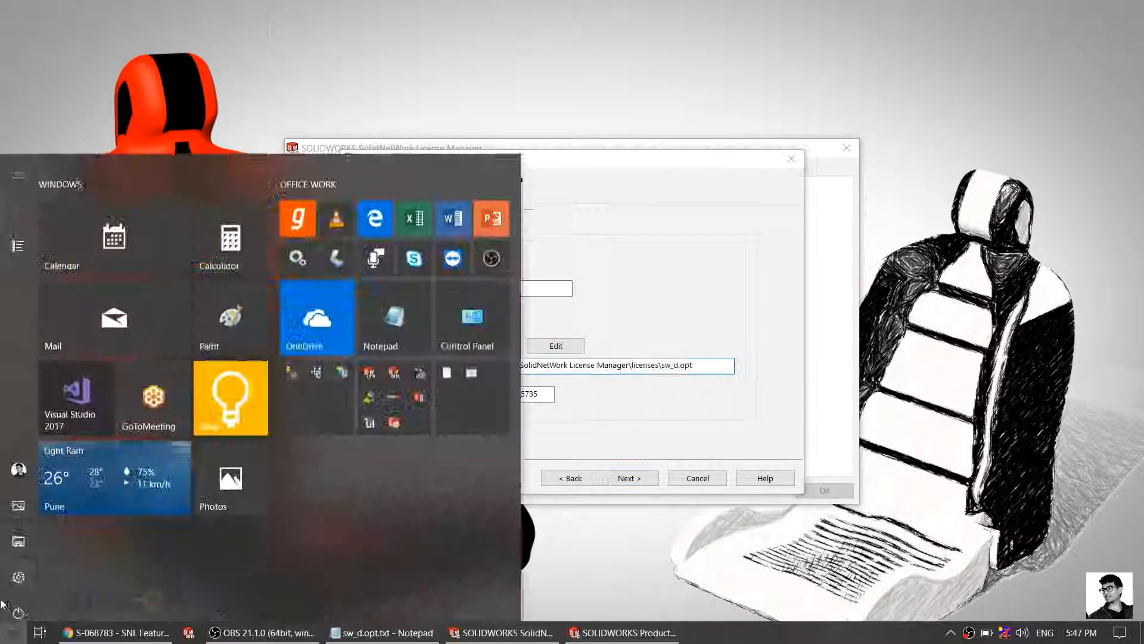
click(7, 548)
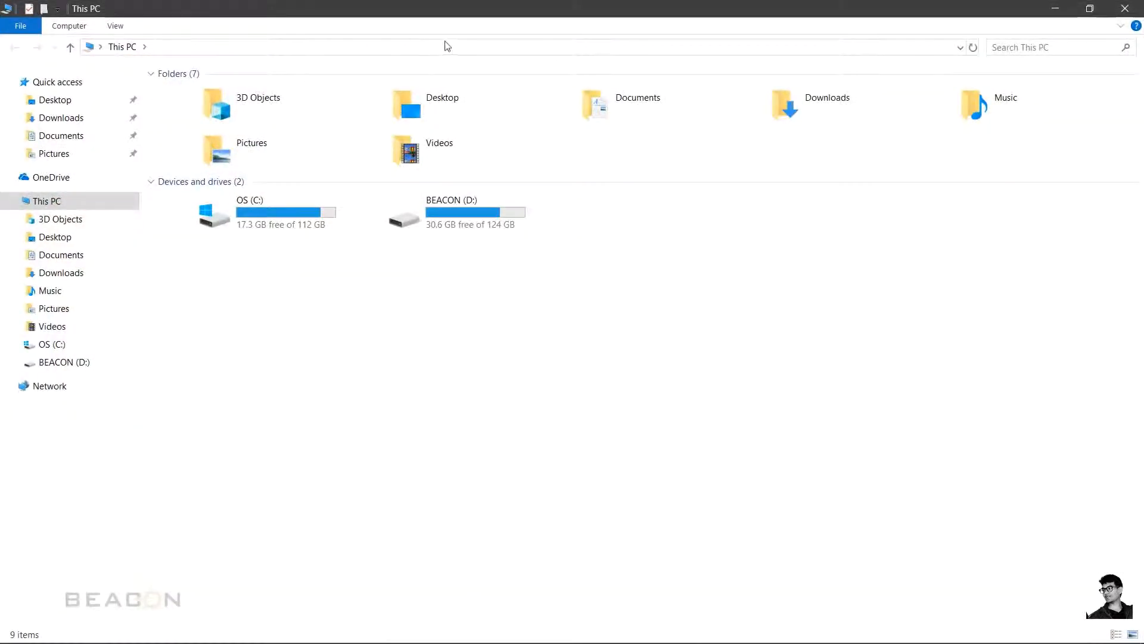
click(445, 47)
key(ctrl+v)
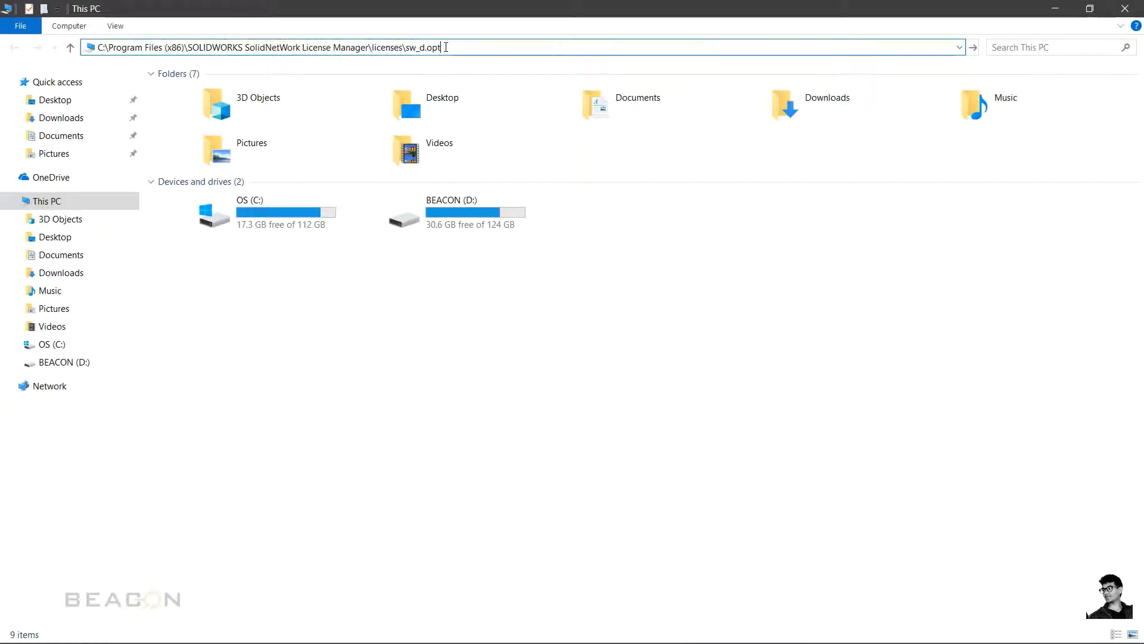
key(BackSpace)
key(BackSpace)
key(BackSpace)
key(BackSpace)
key(BackSpace)
key(BackSpace)
key(BackSpace)
key(BackSpace)
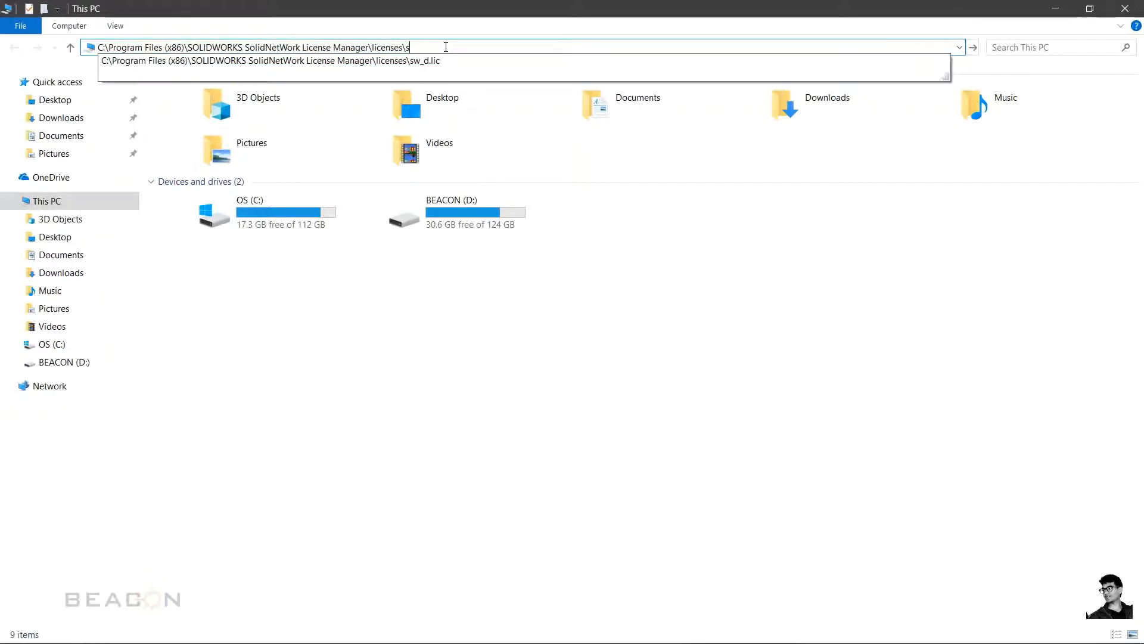
key(Return)
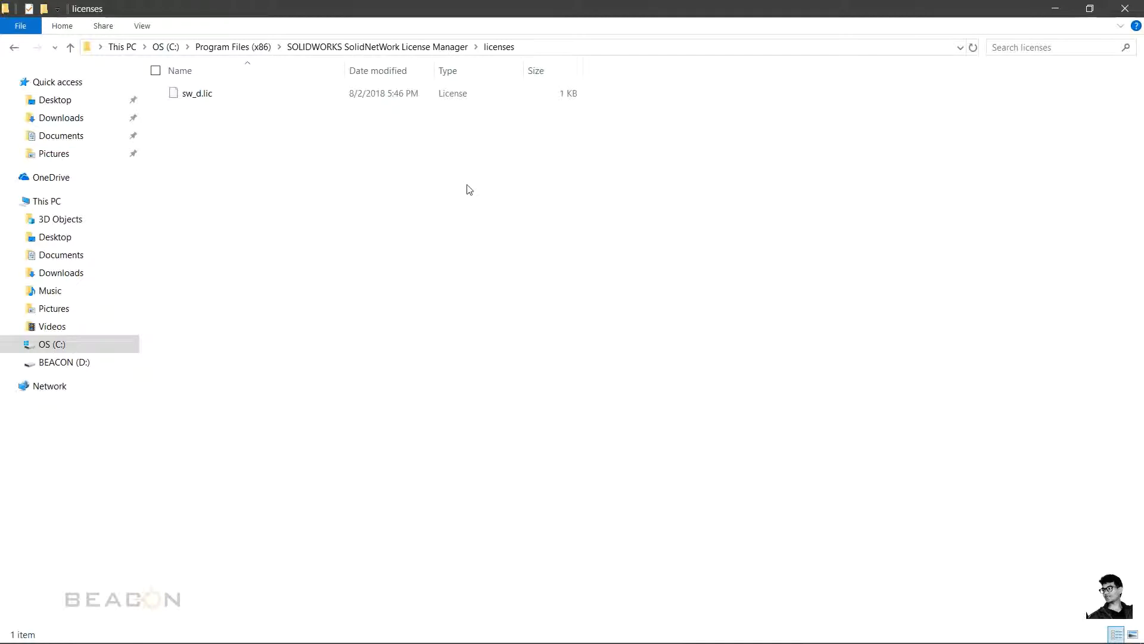
key(ctrl+a)
click(469, 187)
Switch to Chrome and examine the SOLIDWORKS SNL Feature Names PDF, particularly the Product Data Management feature names and their products.
click(143, 636)
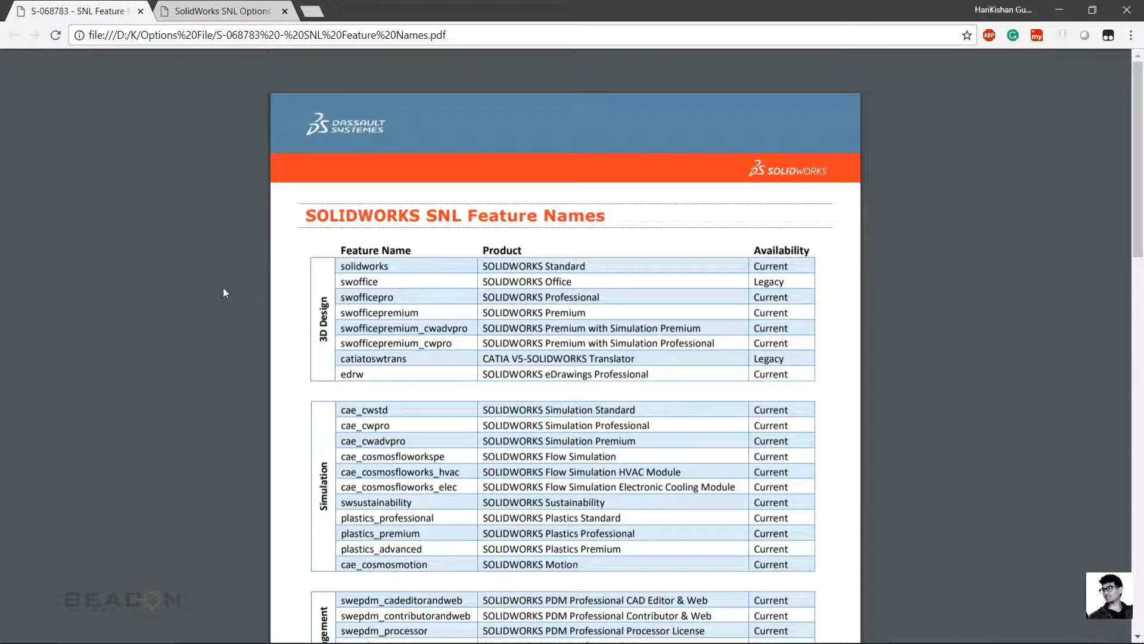
scroll(223, 288, down, 2)
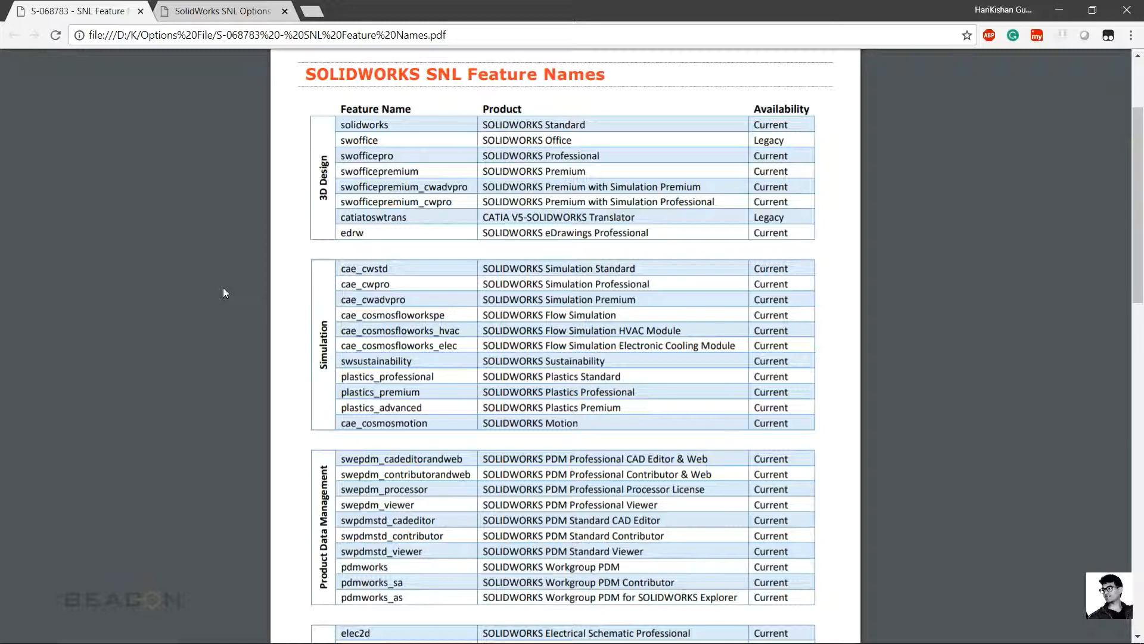
scroll(223, 287, down, 7)
scroll(223, 287, up, 3)
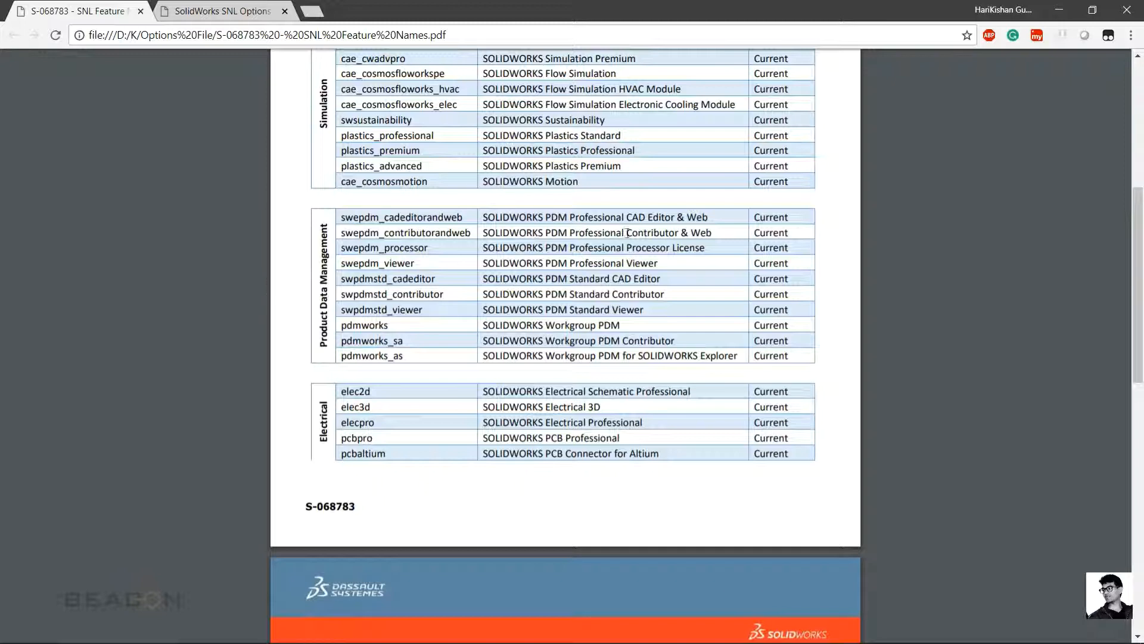
double_click(462, 218)
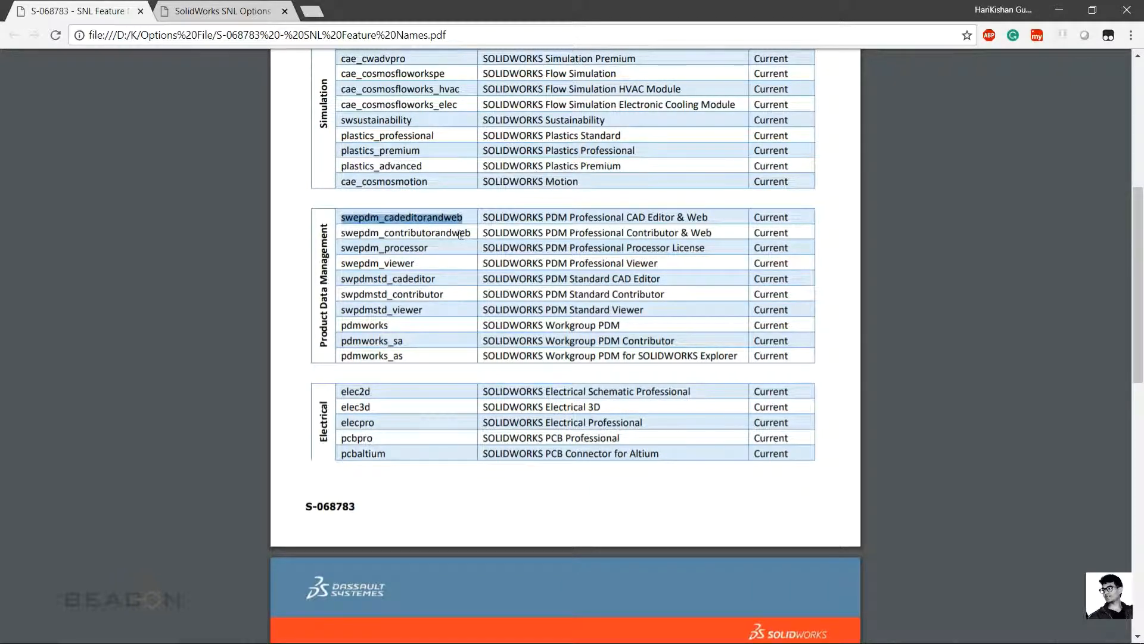
drag(480, 233, 791, 235)
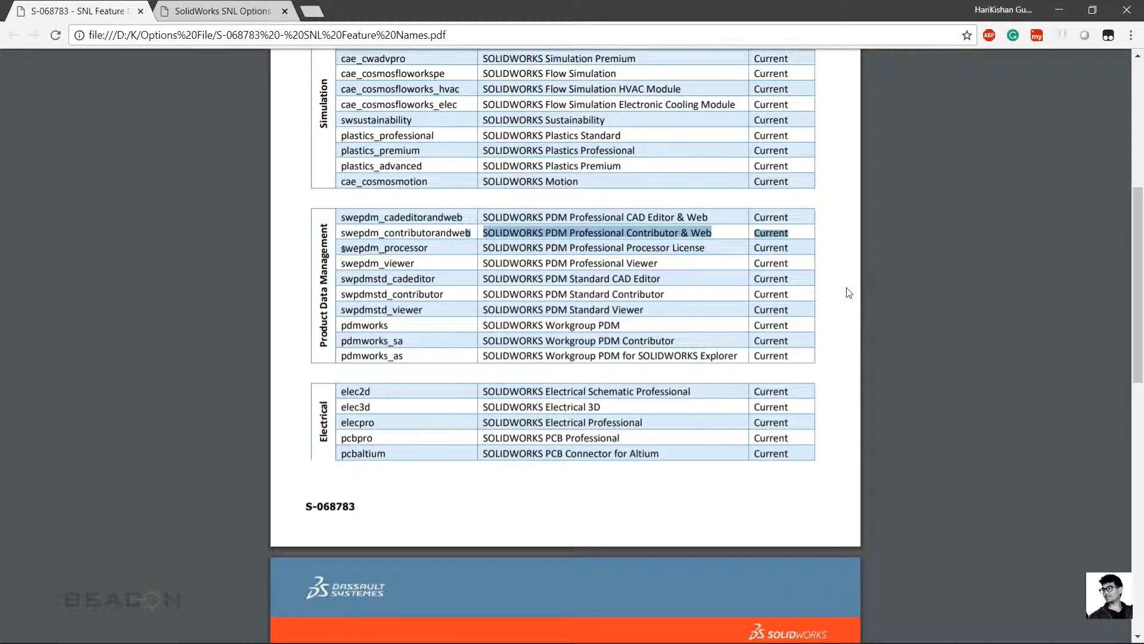
click(848, 293)
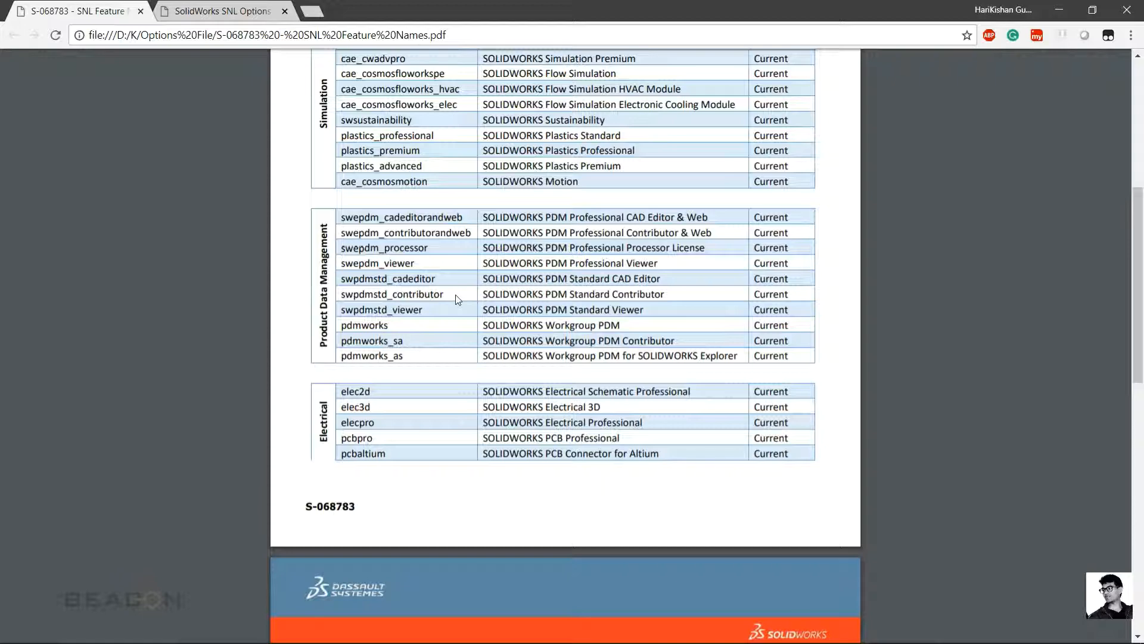
Examine the SolidWorks SNL Options Files PDF, from its user groups to the finished options file example.
click(220, 11)
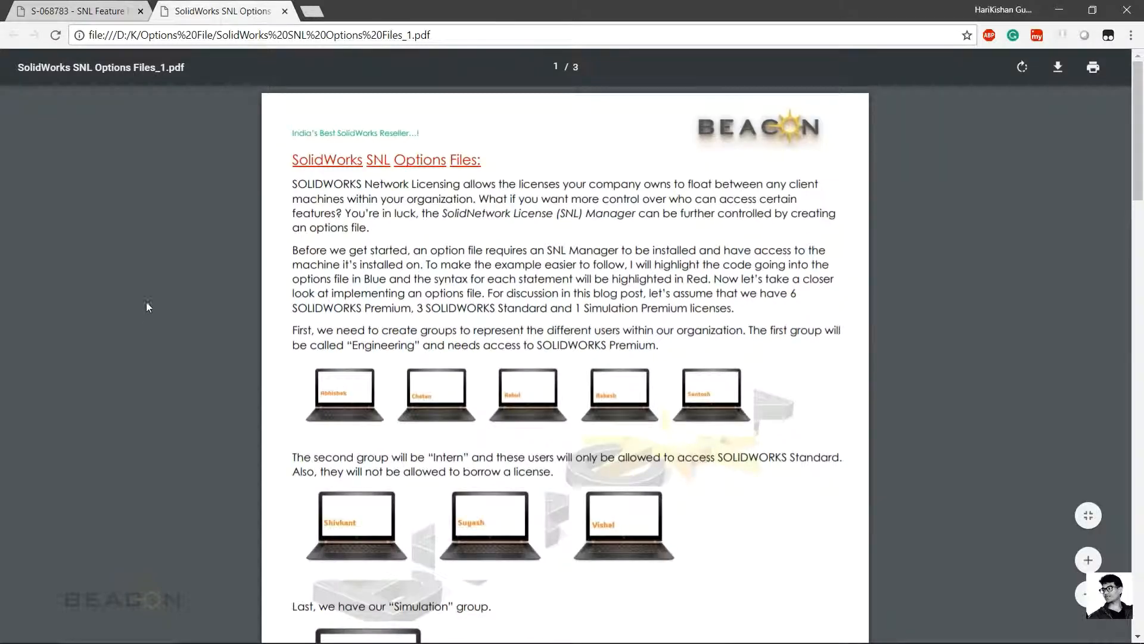
scroll(148, 321, down, 15)
scroll(148, 296, down, 7)
scroll(148, 297, up, 13)
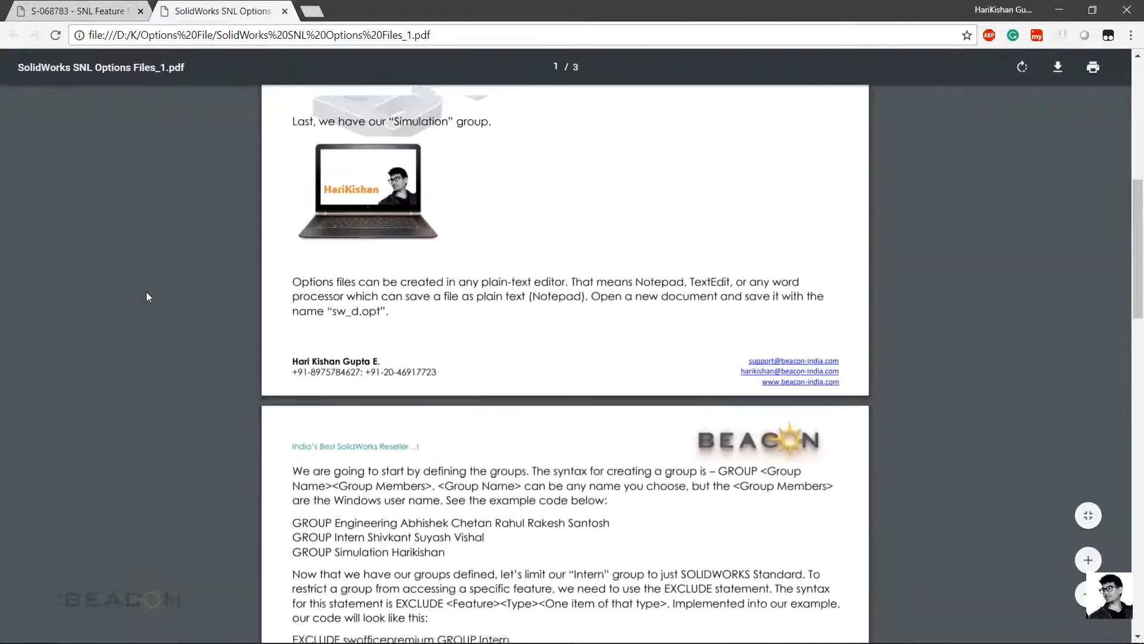
scroll(147, 297, down, 9)
scroll(148, 297, up, 9)
scroll(148, 296, up, 9)
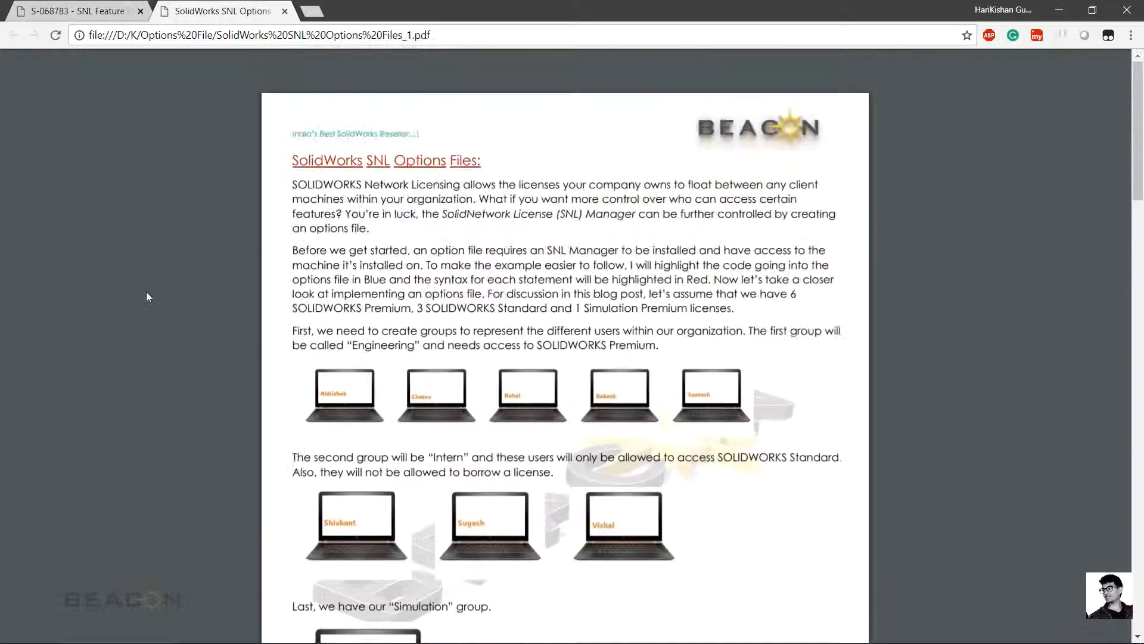
scroll(147, 297, down, 20)
scroll(147, 297, down, 2)
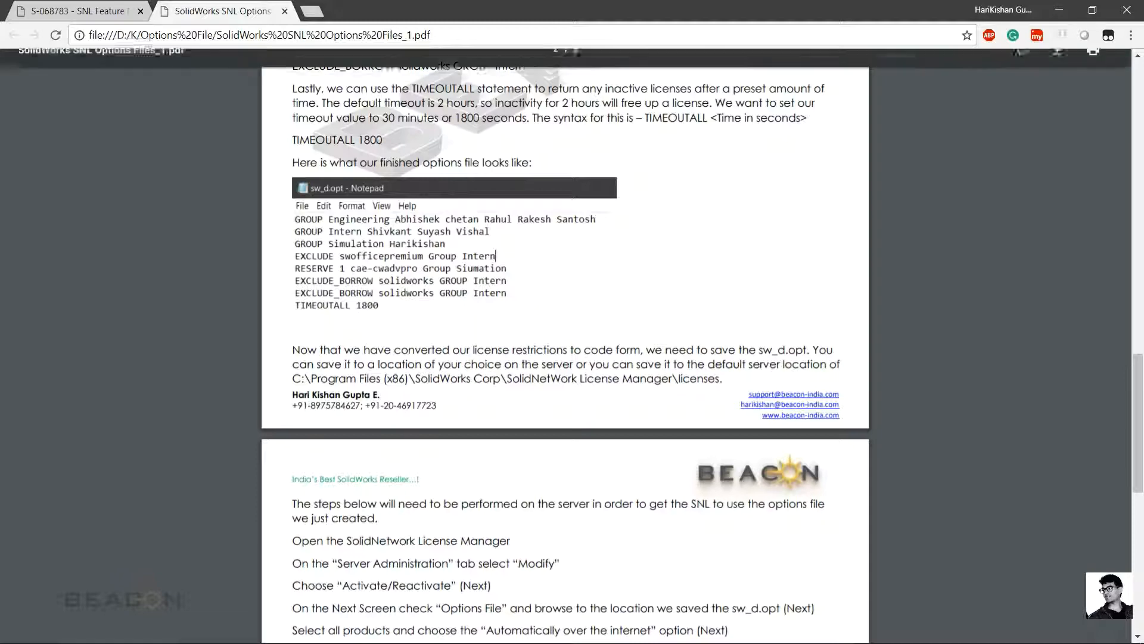
Switch to Notepad and compare the sw_d.opt.txt statements with the PDF's finished example, and review the user groups described in the PDF.
mouse_move(314, 637)
click(358, 633)
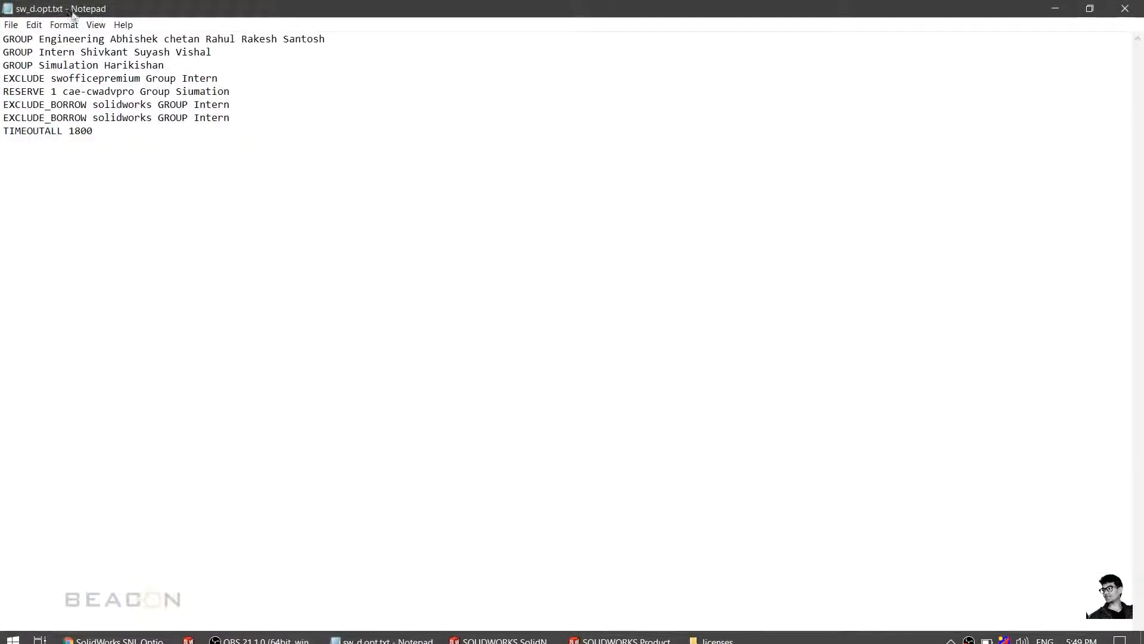
drag(75, 14, 556, 293)
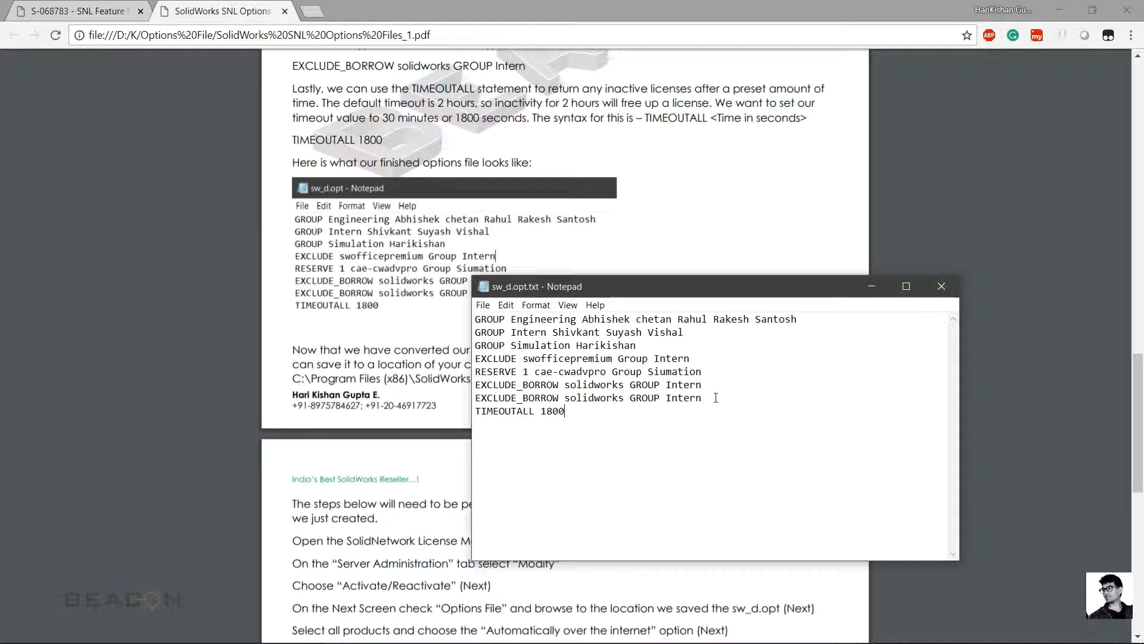
click(355, 306)
scroll(357, 307, up, 10)
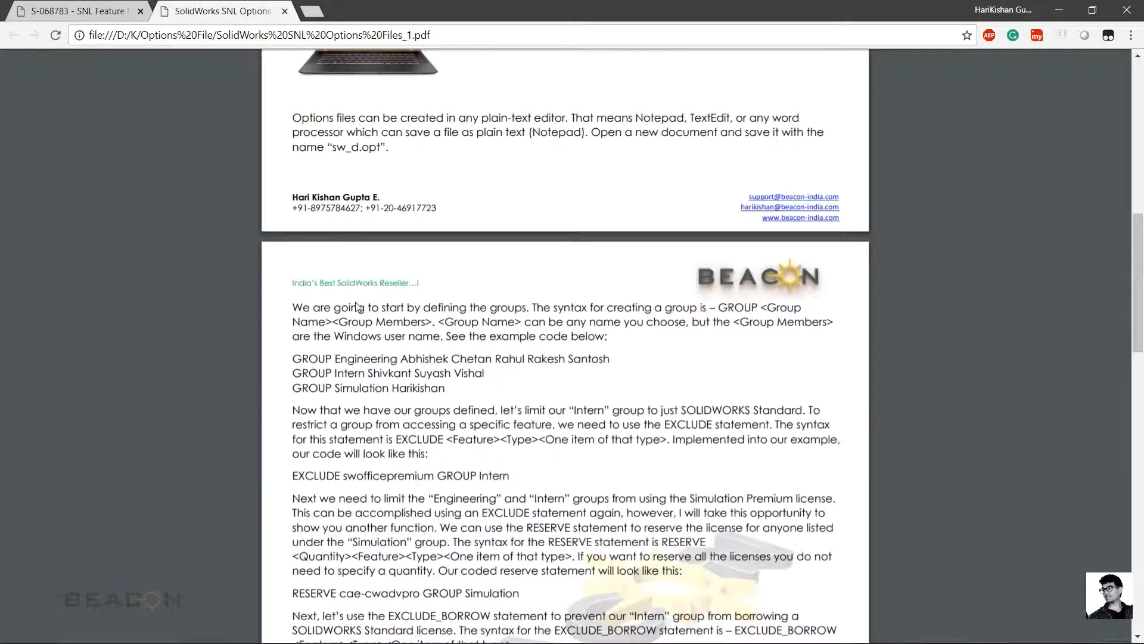
scroll(357, 307, up, 8)
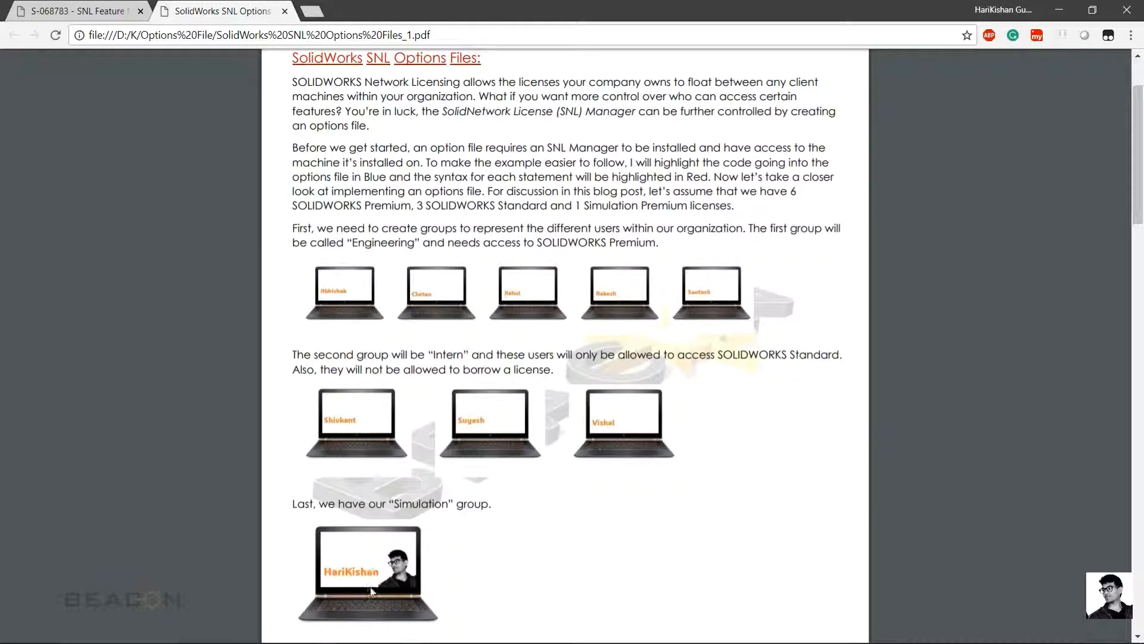
Try to save the Notepad options text as sw_d.opt in the SOLIDWORKS SolidNetWork License Manager\licenses folder.
click(406, 639)
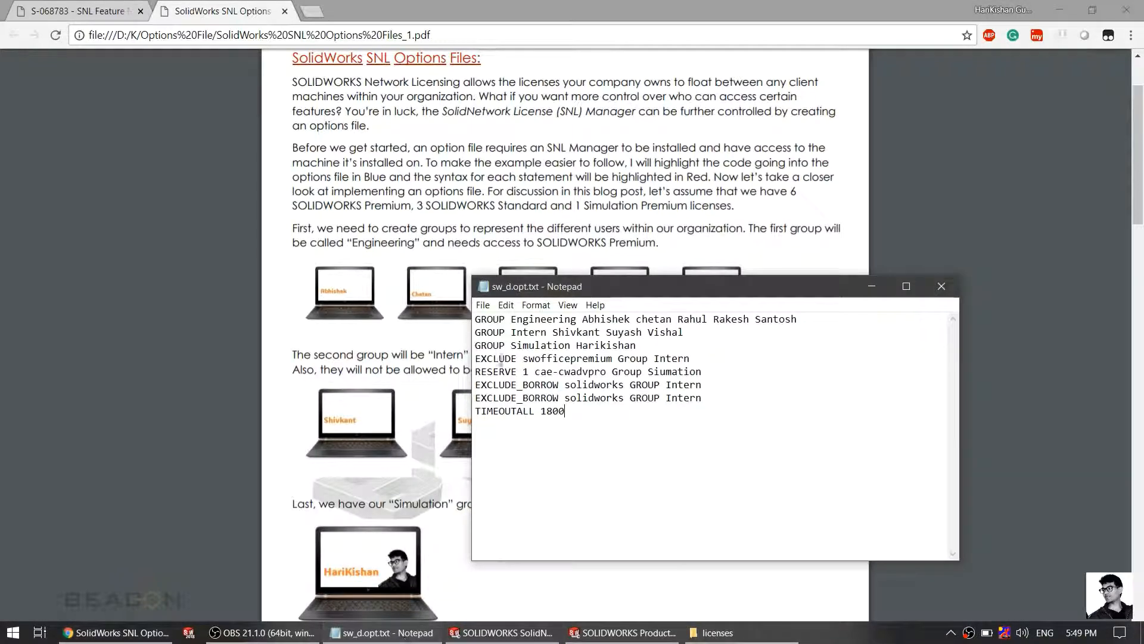
click(483, 305)
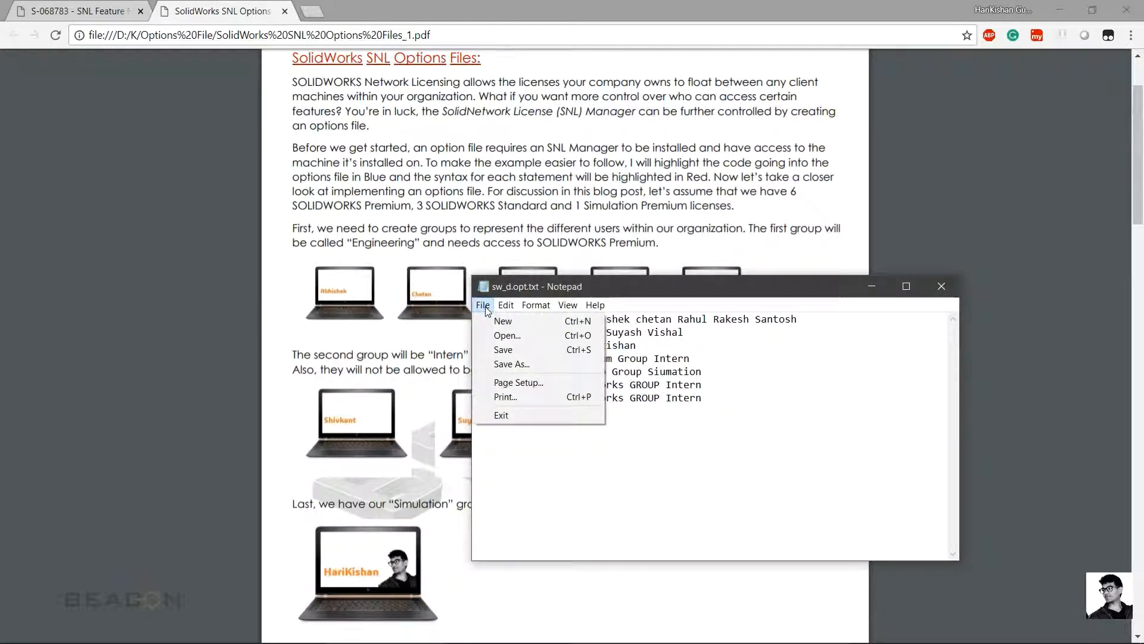
click(512, 364)
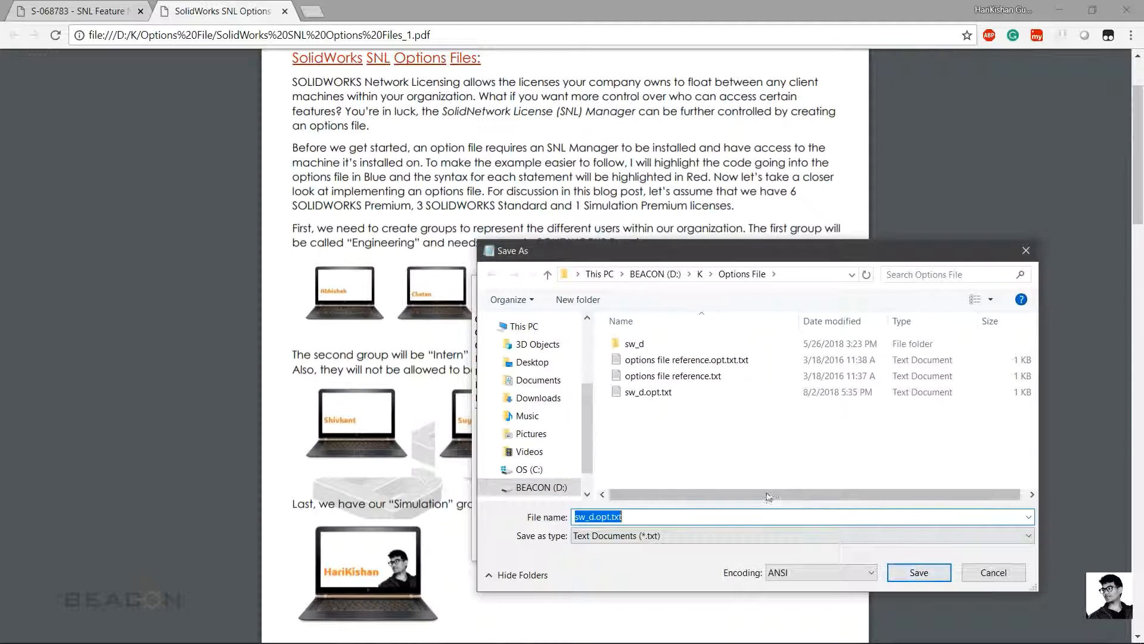
click(812, 272)
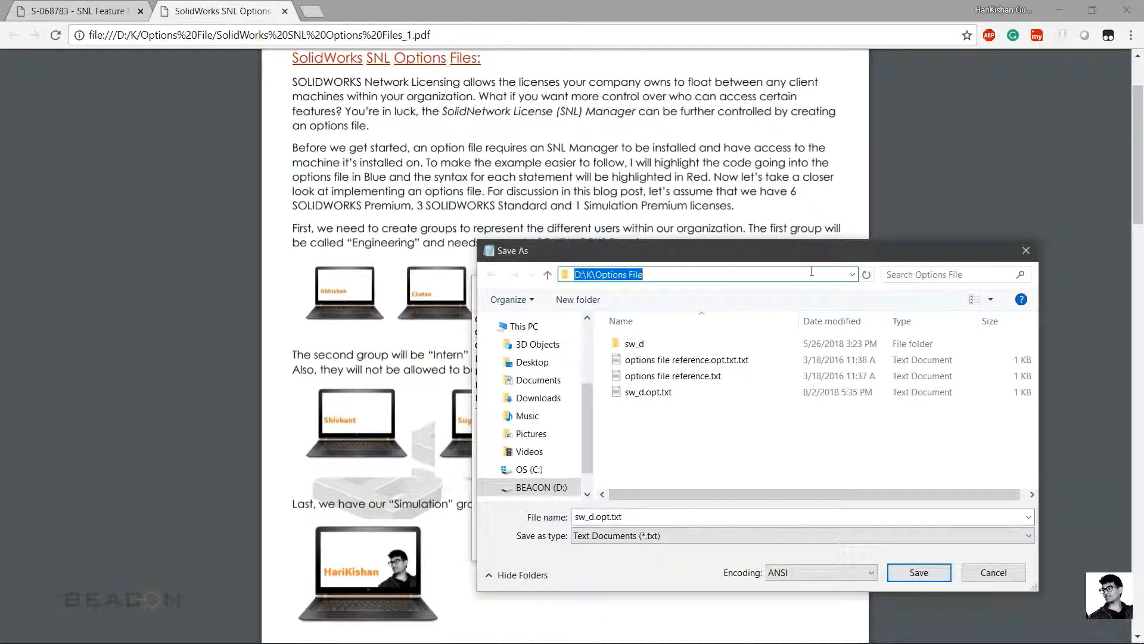
key(ctrl+v)
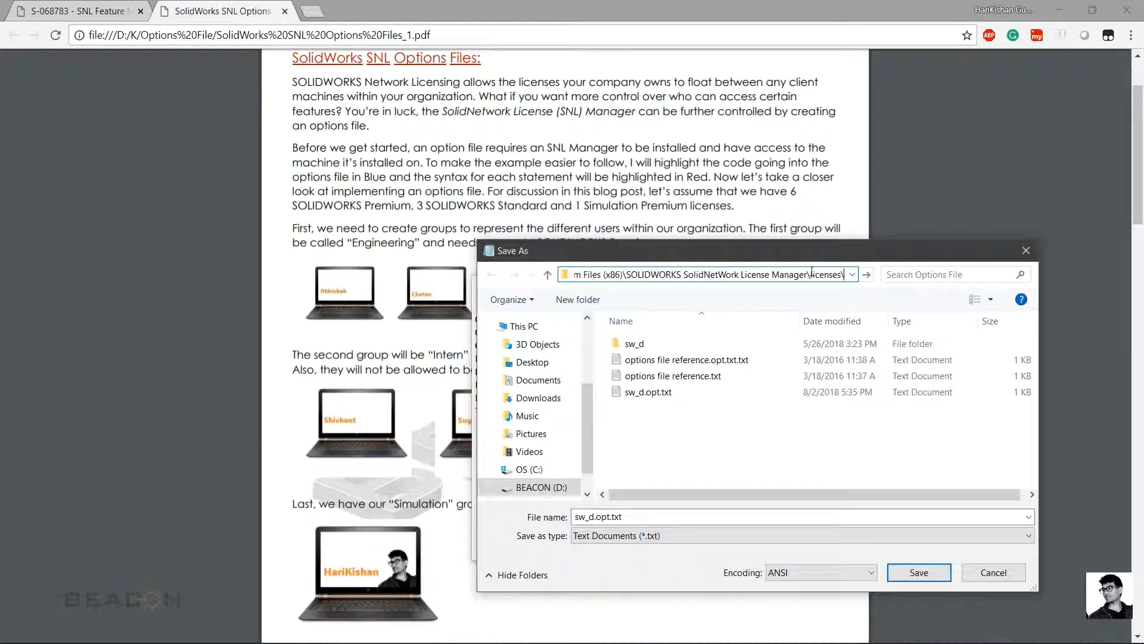
key(Return)
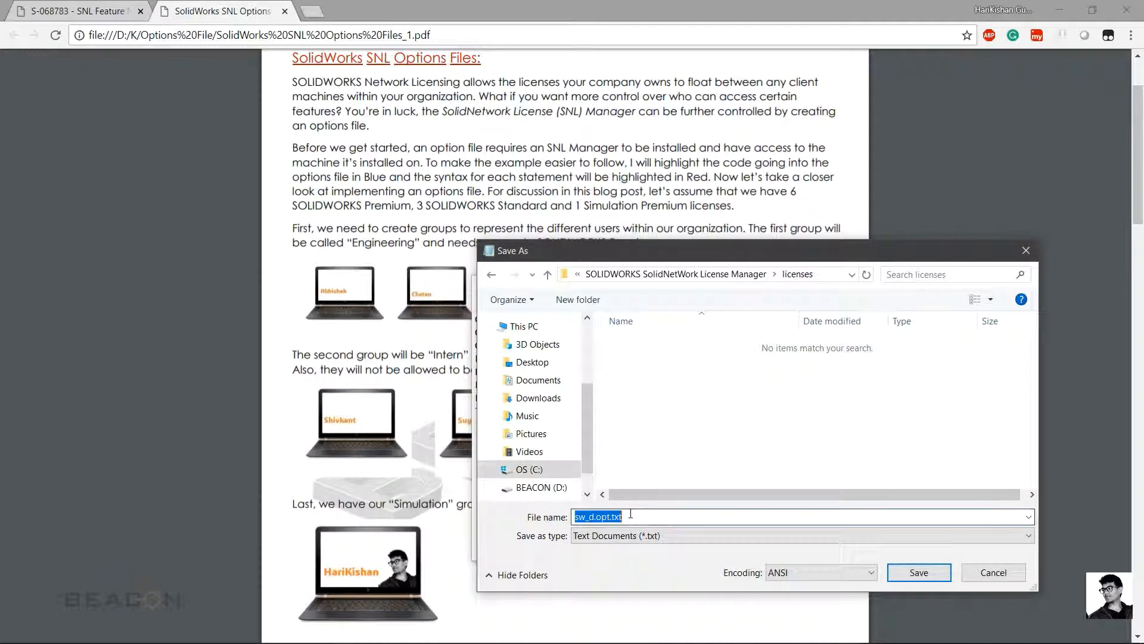
click(630, 516)
key(Return)
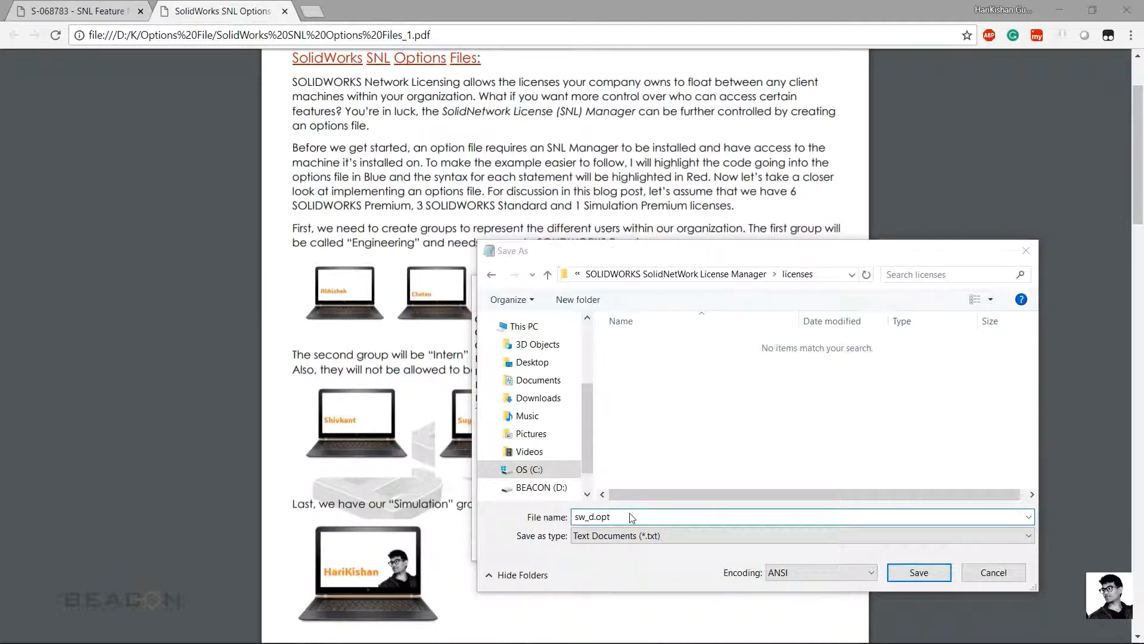
key(Return)
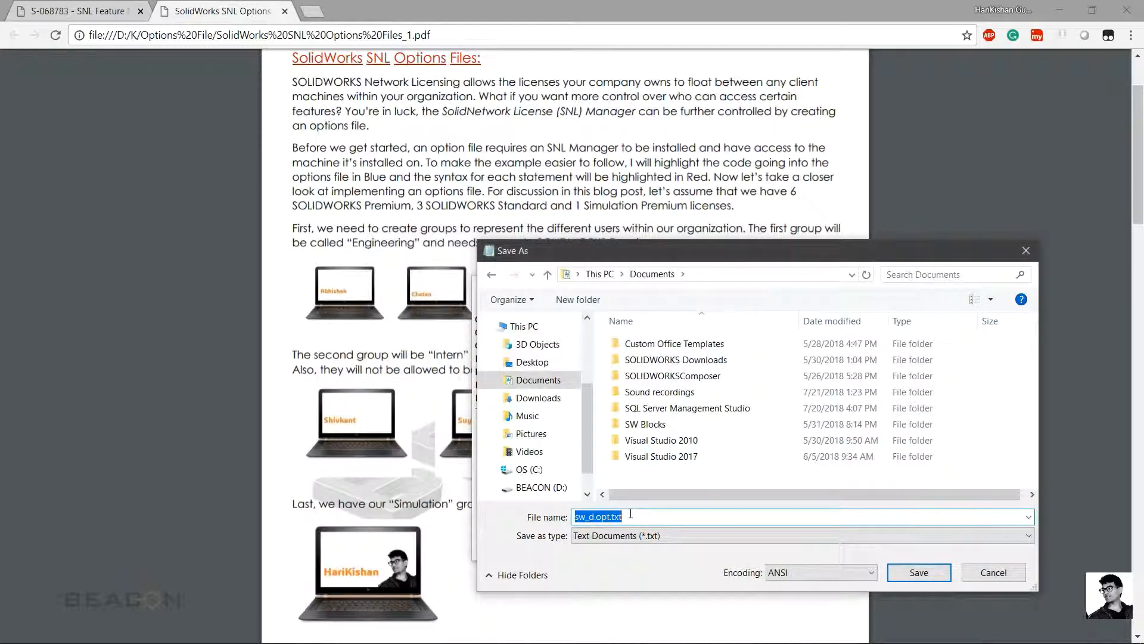
Save the options text to the Desktop as sw_d.opt.txt and close Notepad.
click(669, 514)
click(507, 357)
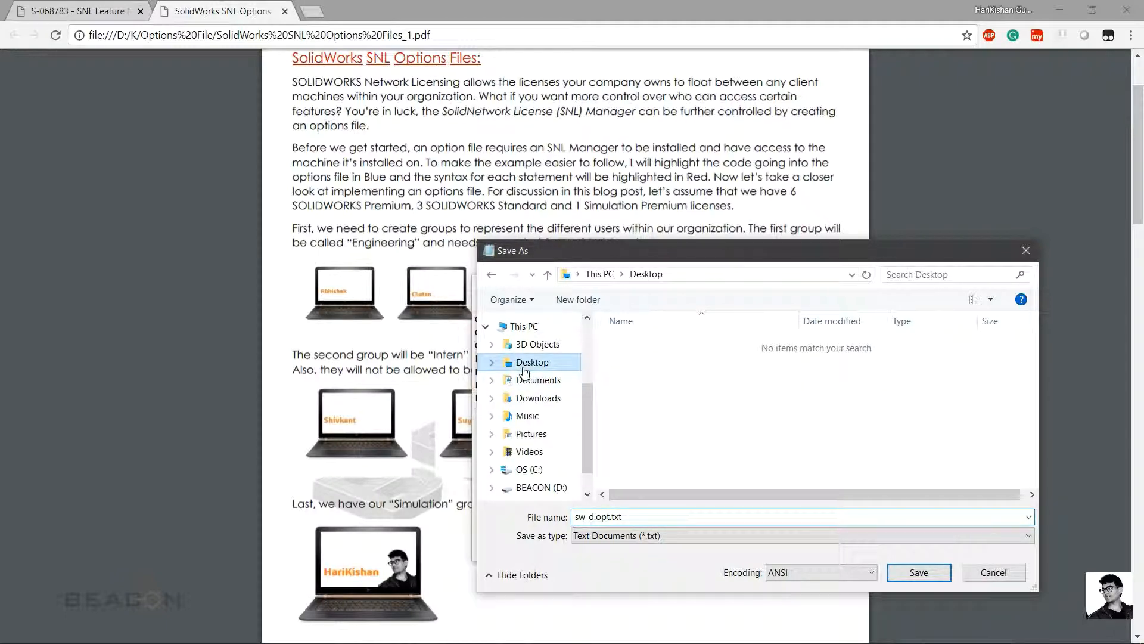
click(915, 572)
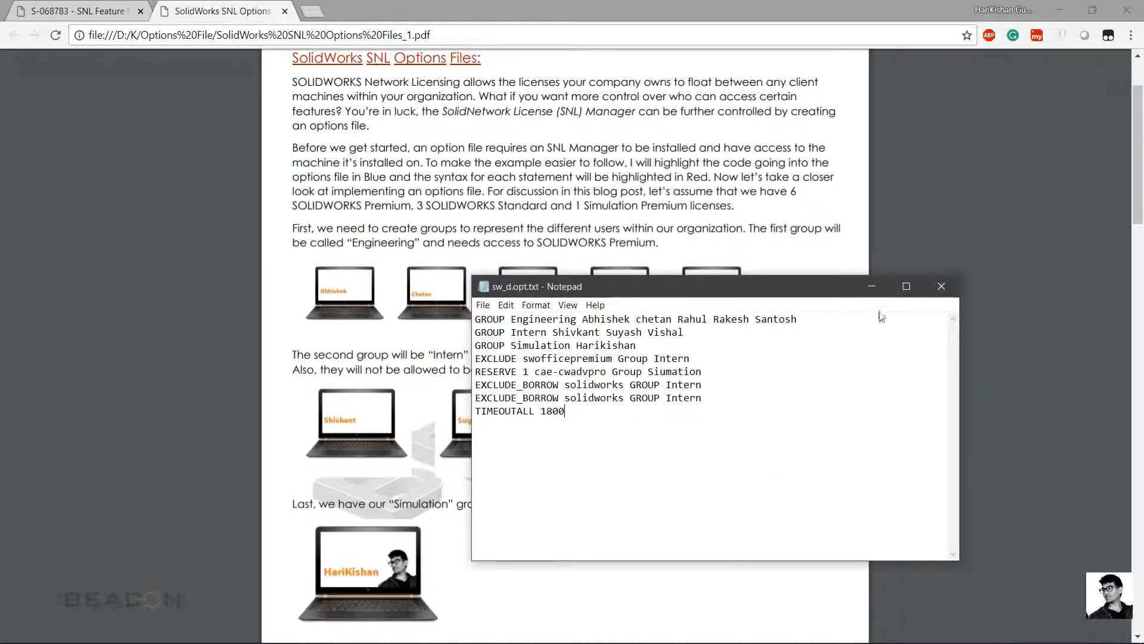
click(941, 286)
Open the Desktop folder in File Explorer and rename sw_d.opt.txt to sw_d.opt, accepting the extension change.
click(593, 632)
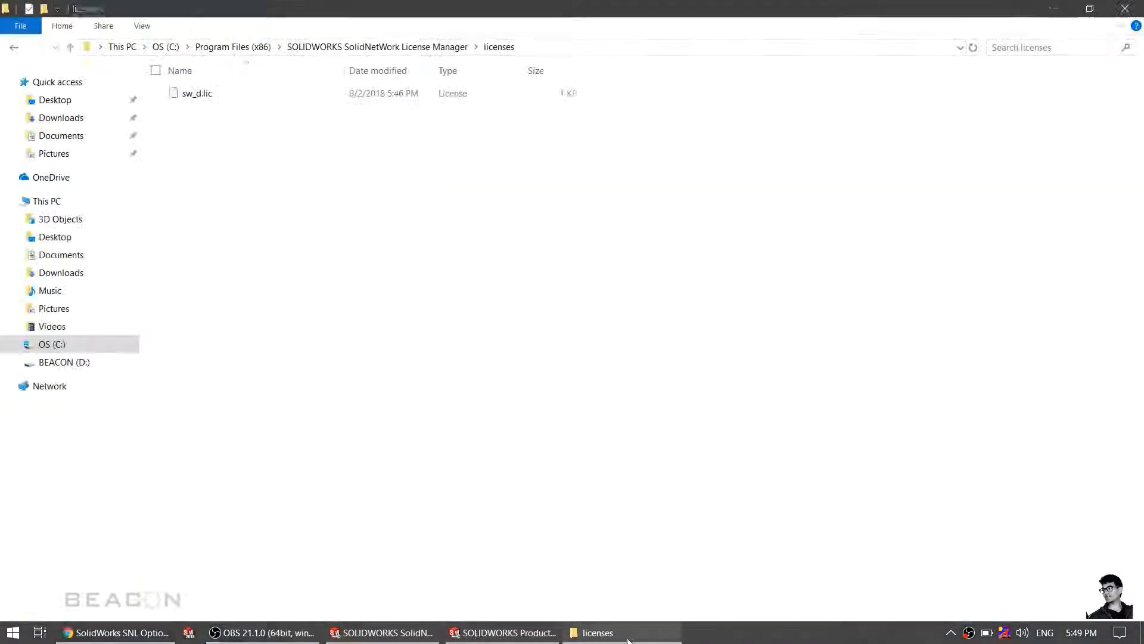
click(12, 632)
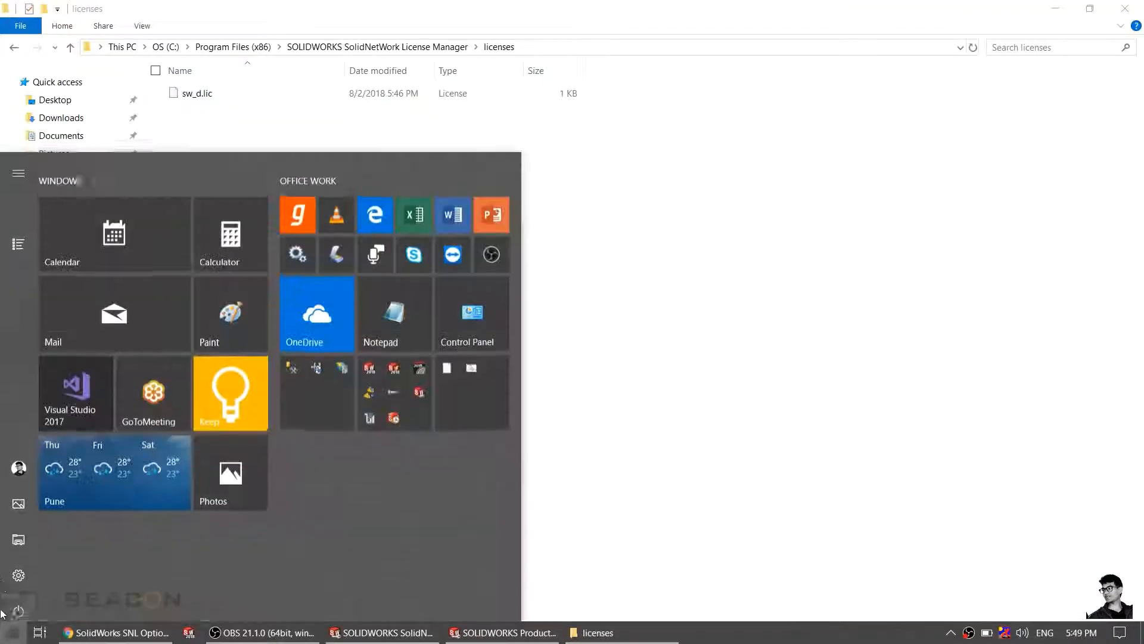
click(20, 528)
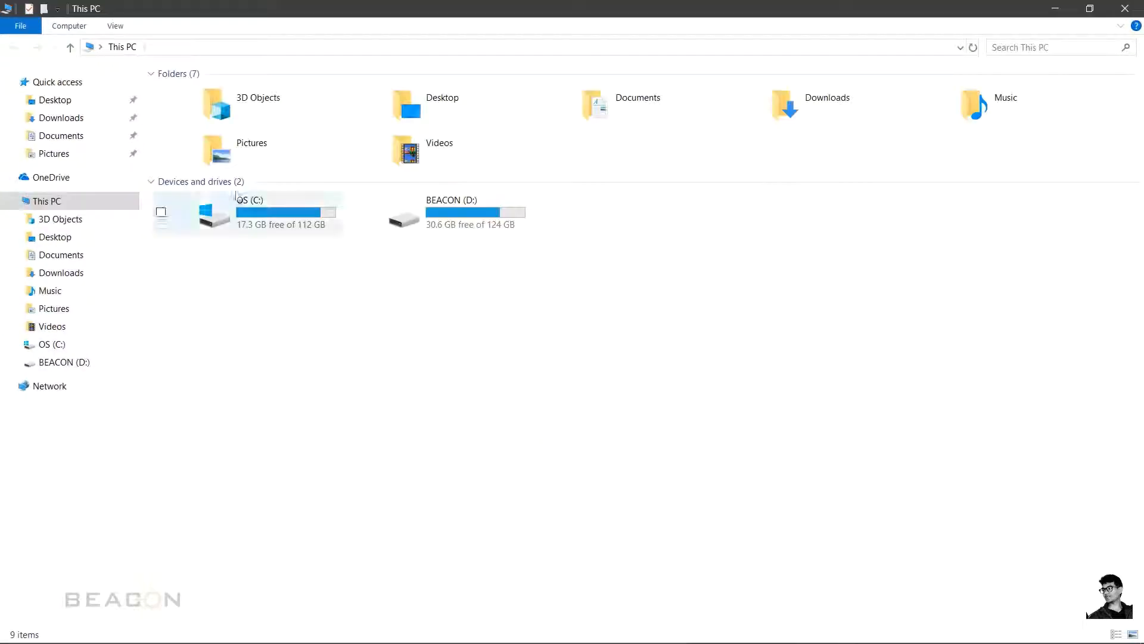
double_click(457, 118)
click(232, 157)
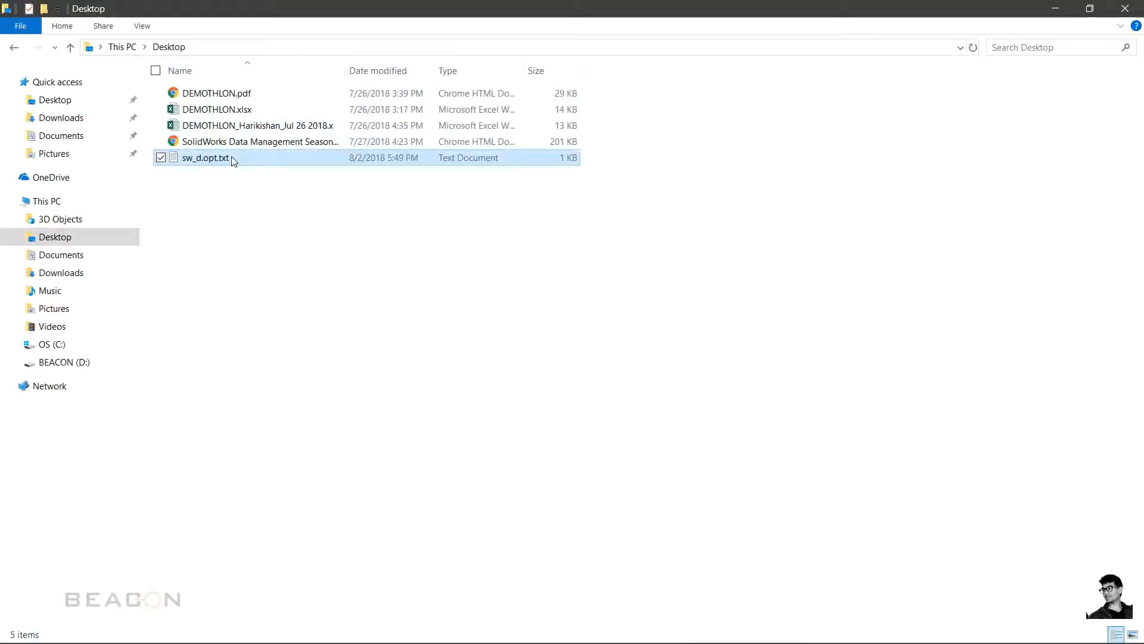
click(233, 157)
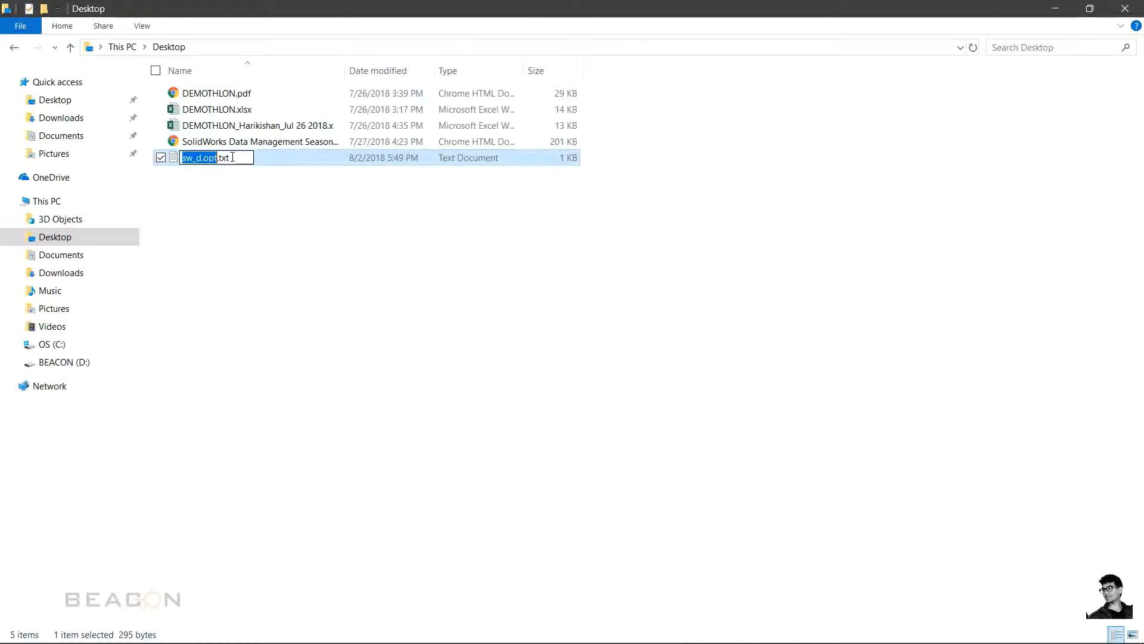
click(232, 158)
key(BackSpace)
key(BackSpace)
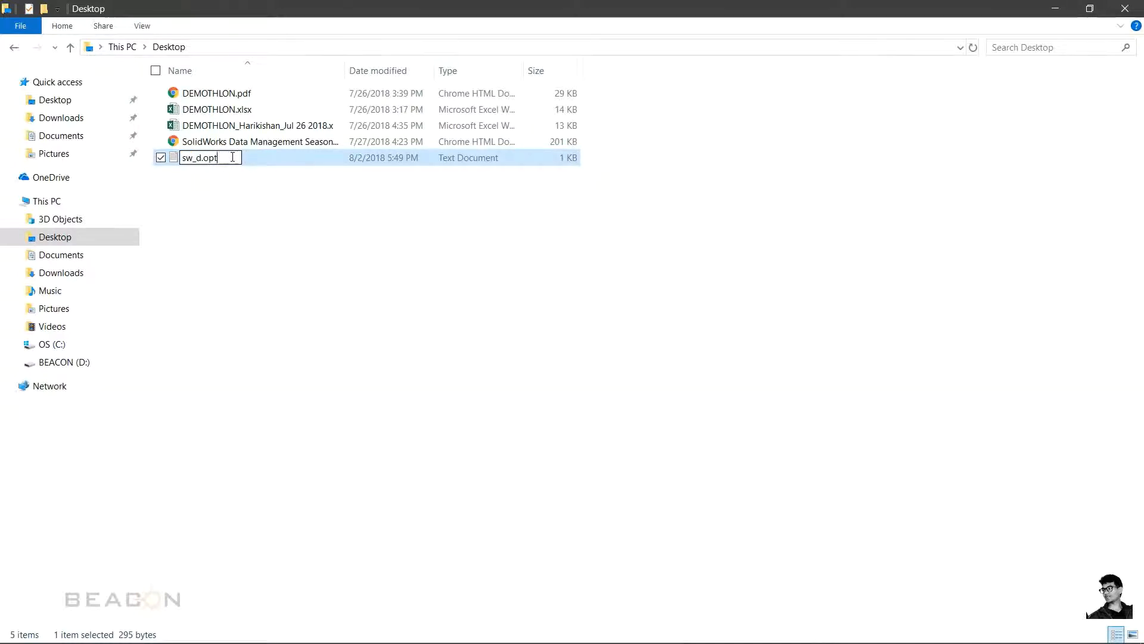
key(Return)
key(Return)
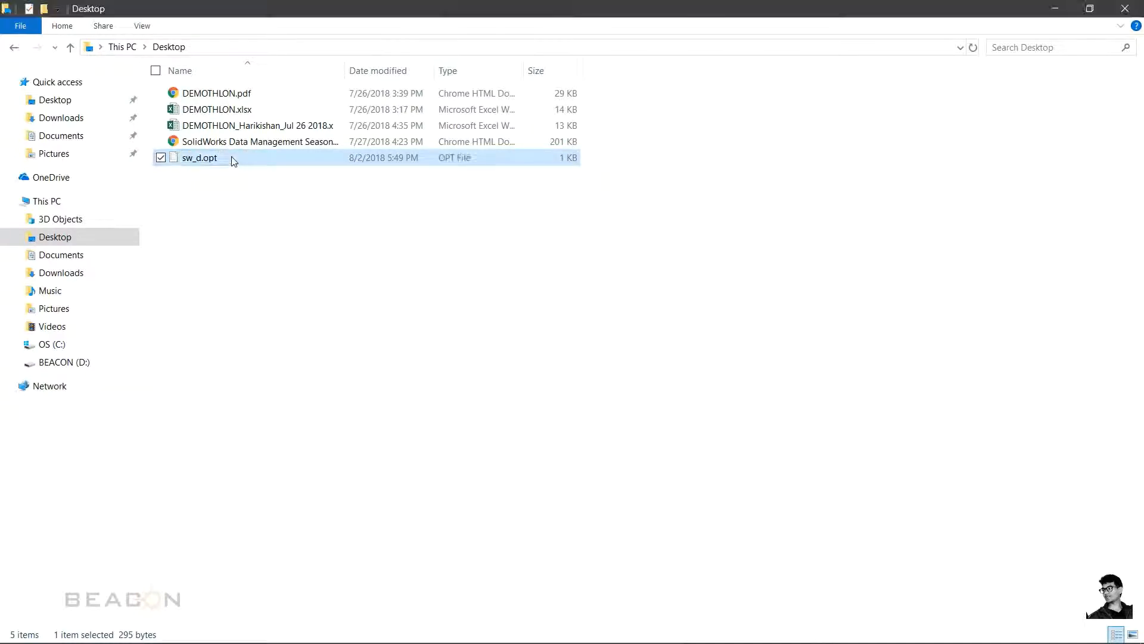
click(232, 158)
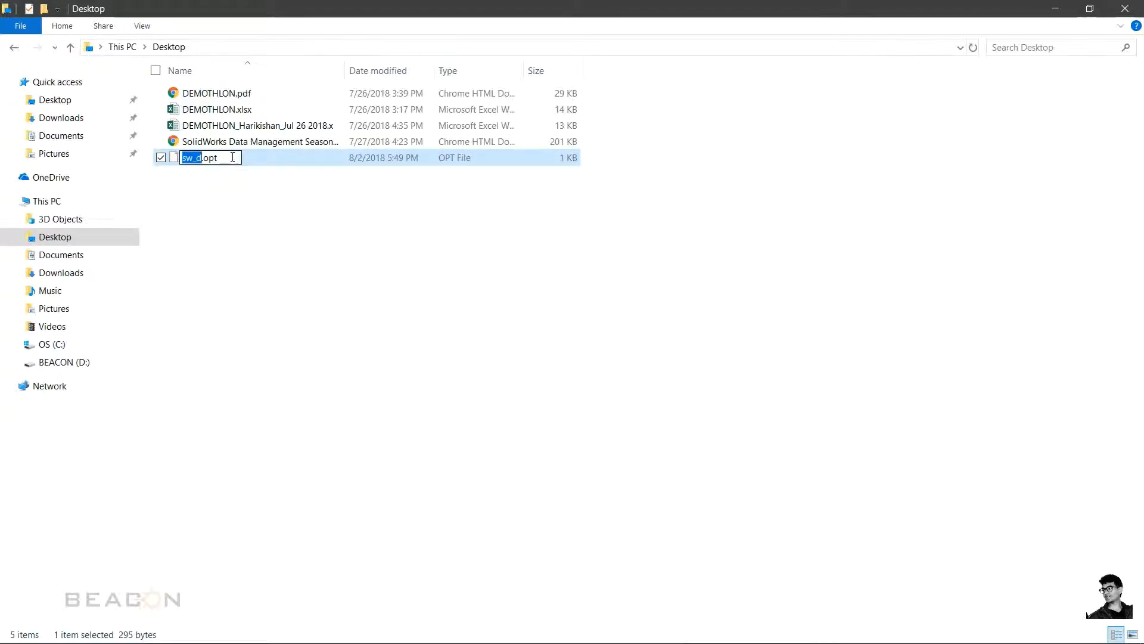
key(alt+Tab)
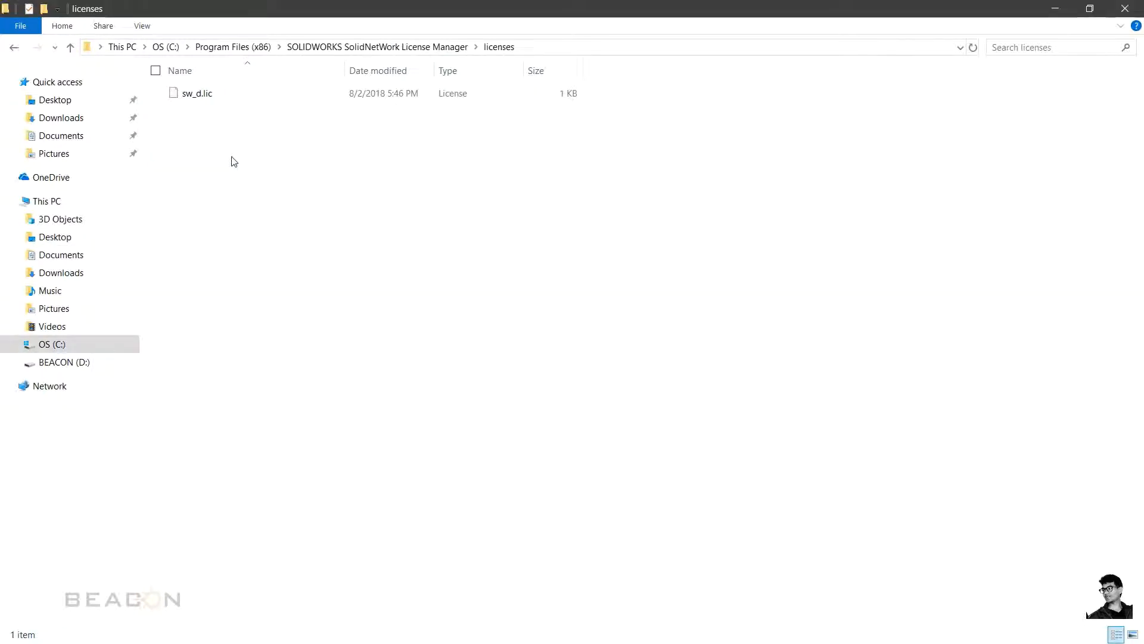
right_click(308, 245)
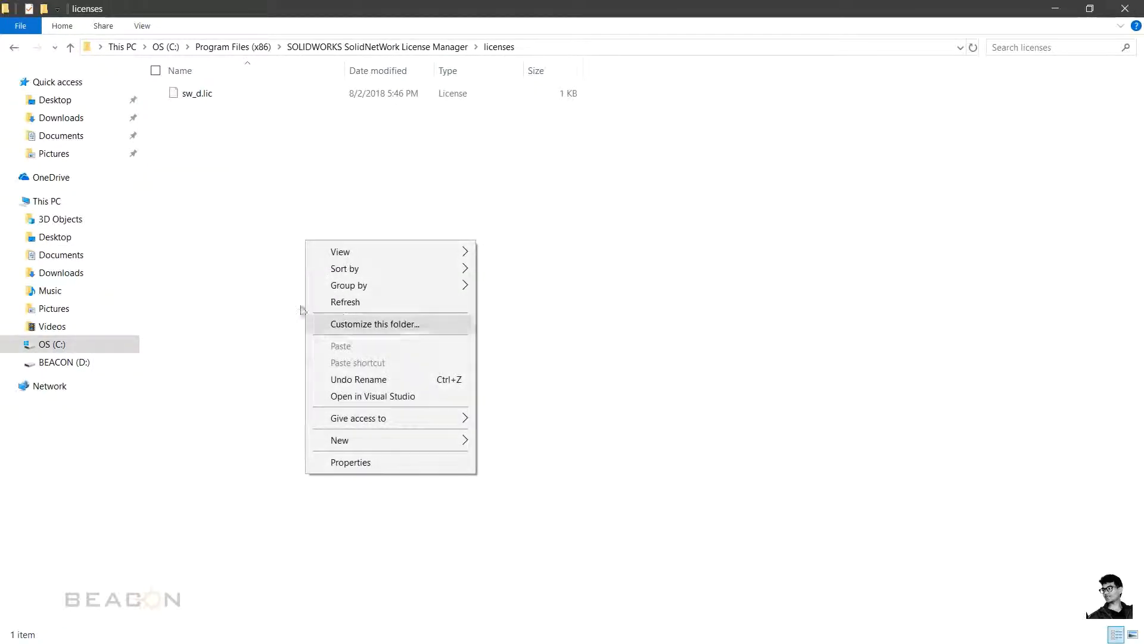
click(270, 296)
key(alt+Tab)
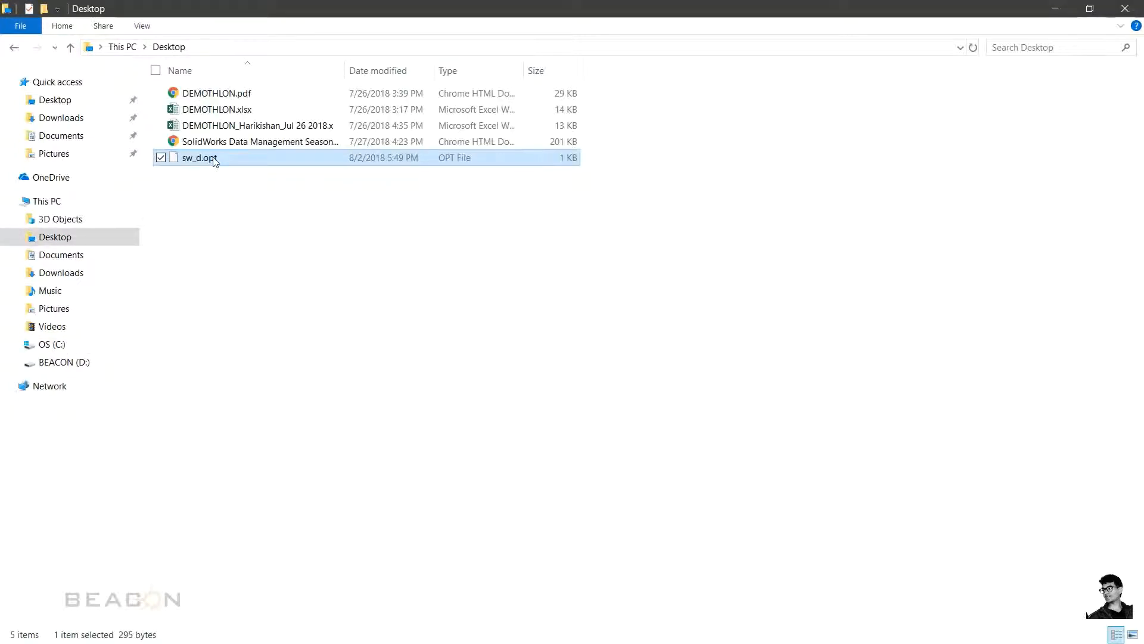
Copy sw_d.opt from the Desktop into the License Manager's licenses folder, granting administrator permission for the copy.
right_click(215, 158)
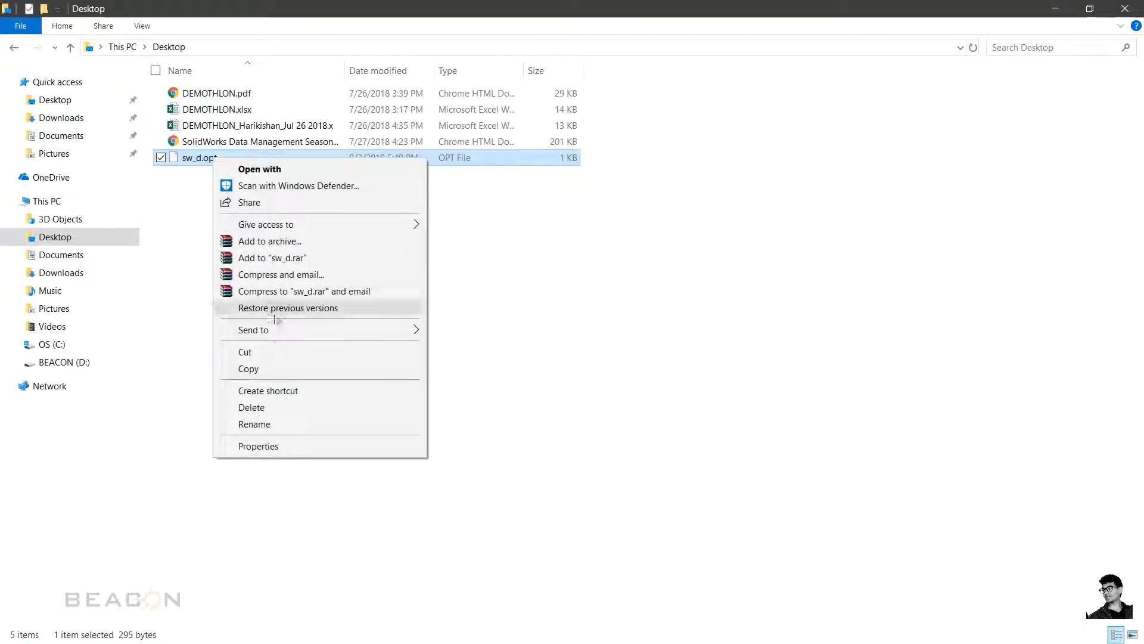
click(274, 369)
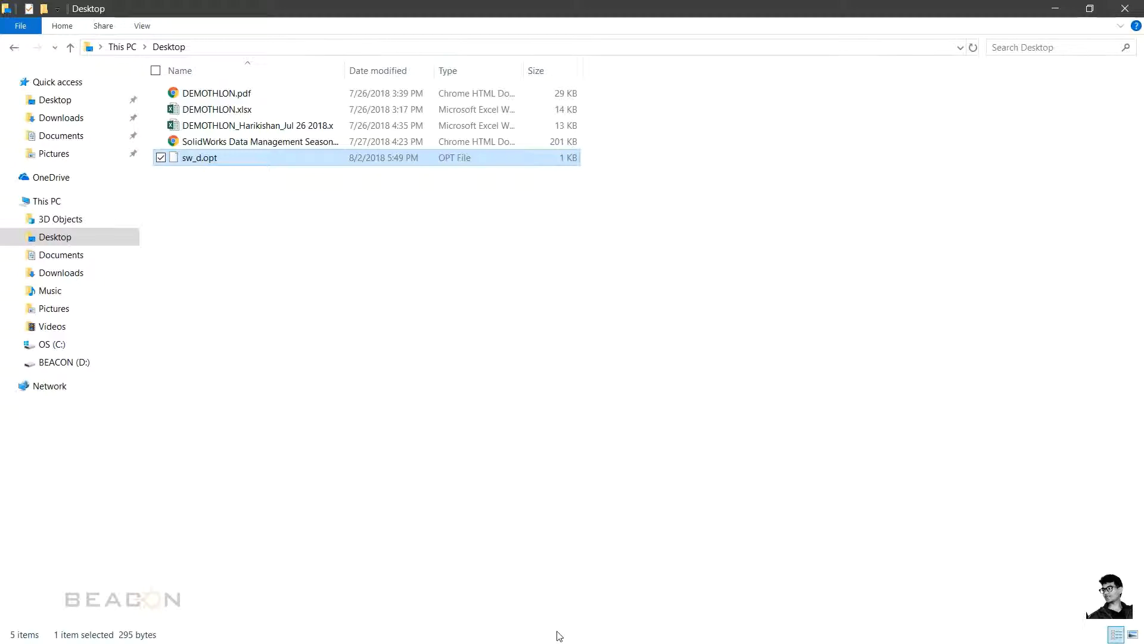
key(super)
click(589, 635)
right_click(389, 295)
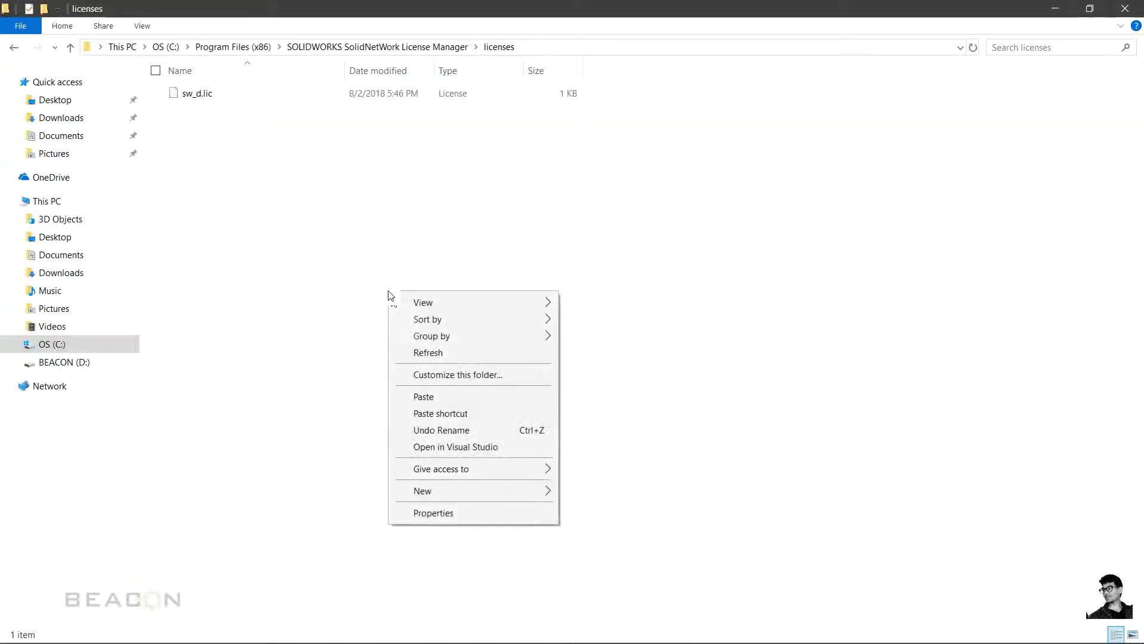
click(442, 397)
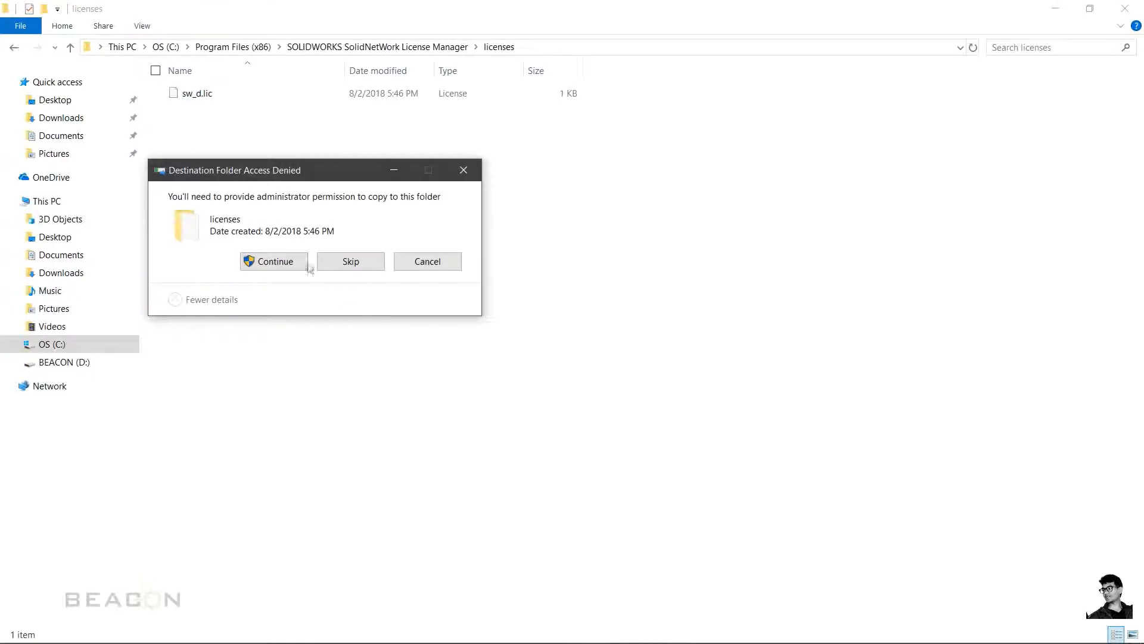
click(301, 263)
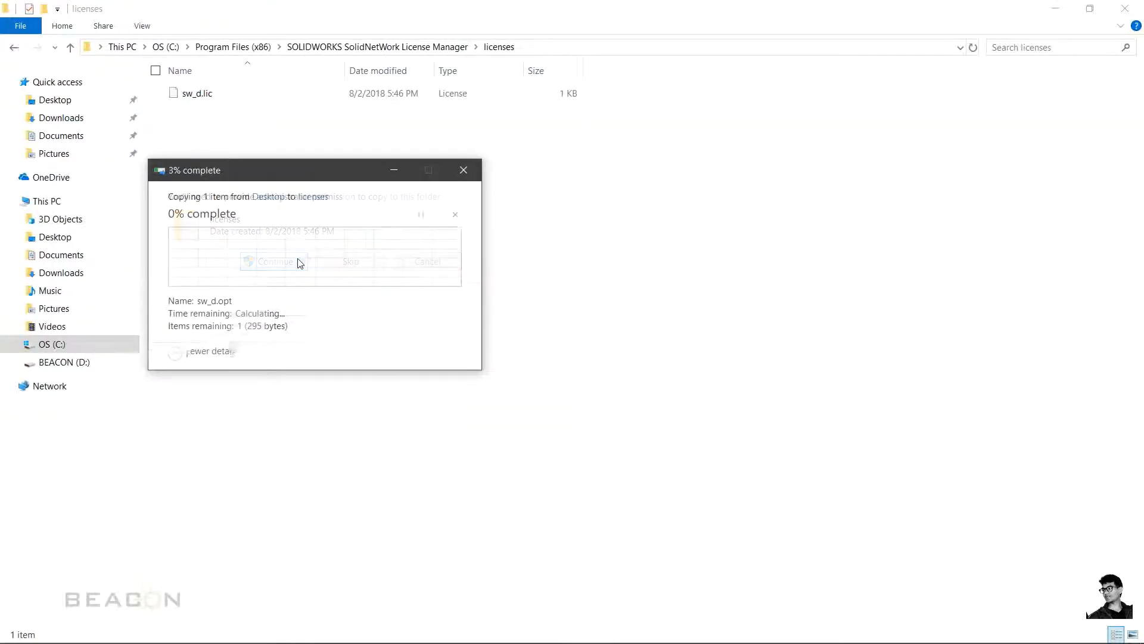
click(498, 493)
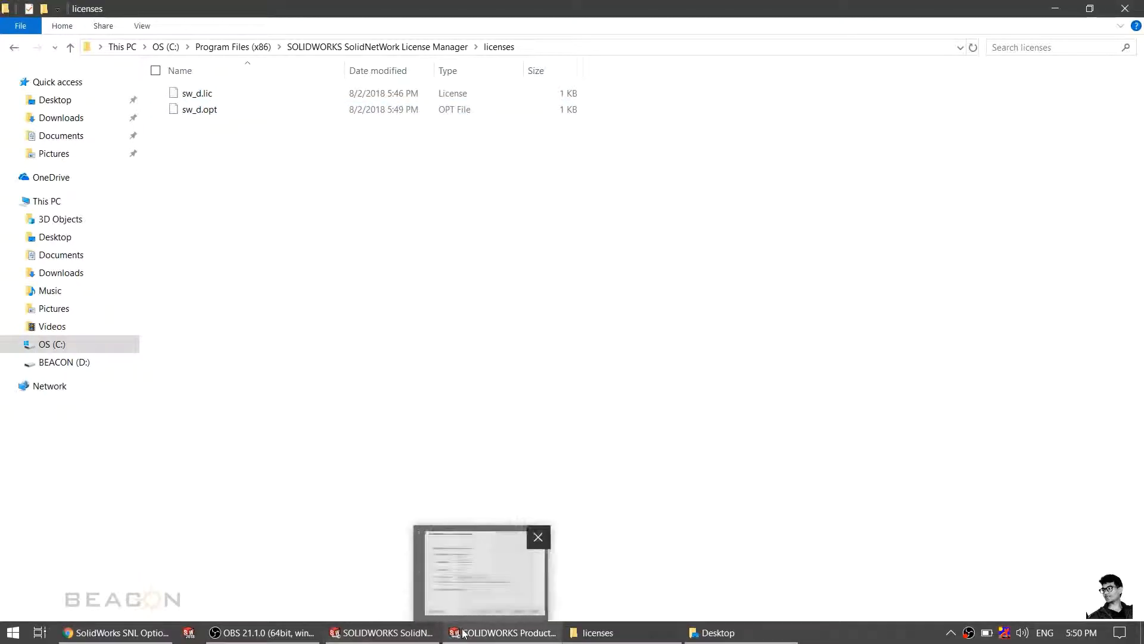
Return to SOLIDWORKS Product Activation and accept the license server information with sw_d.opt from the licenses folder as the options file.
click(464, 632)
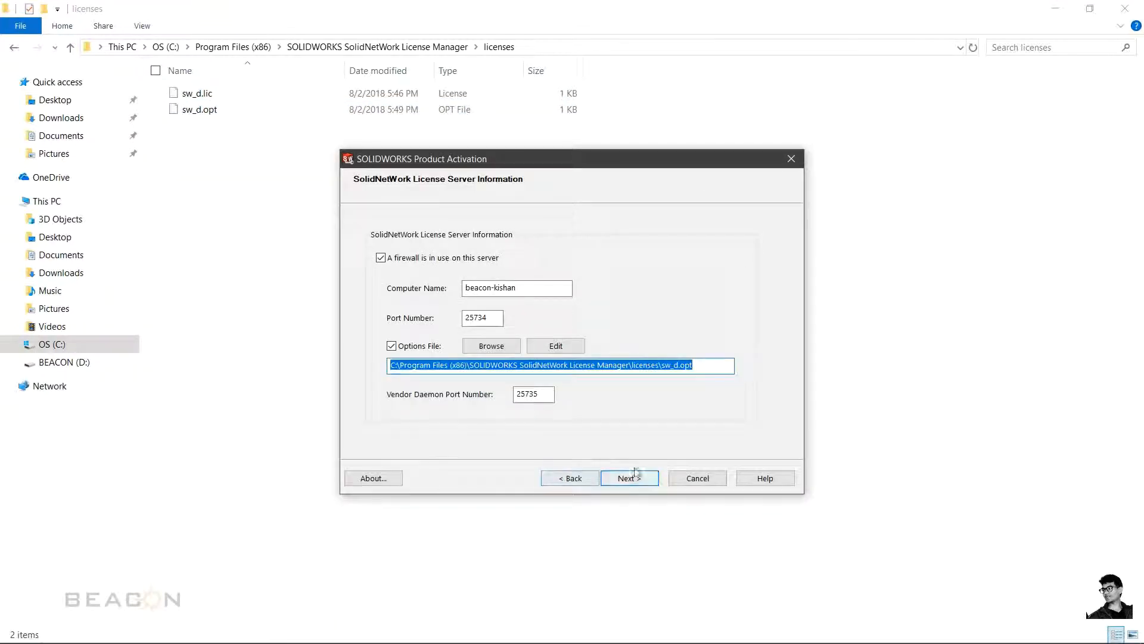
click(717, 366)
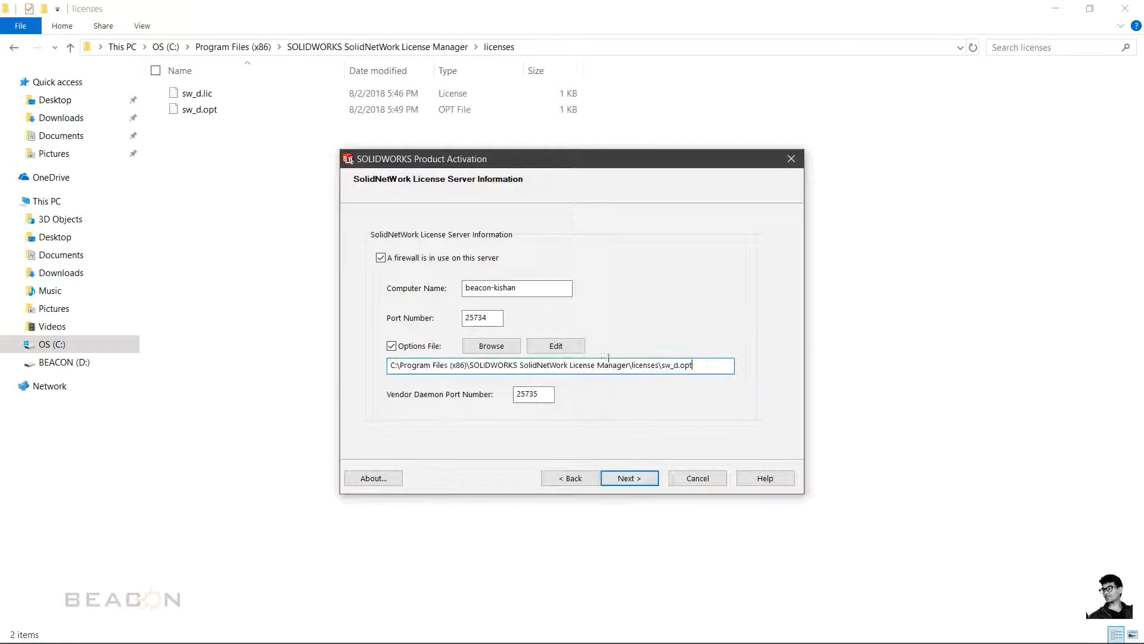
click(629, 478)
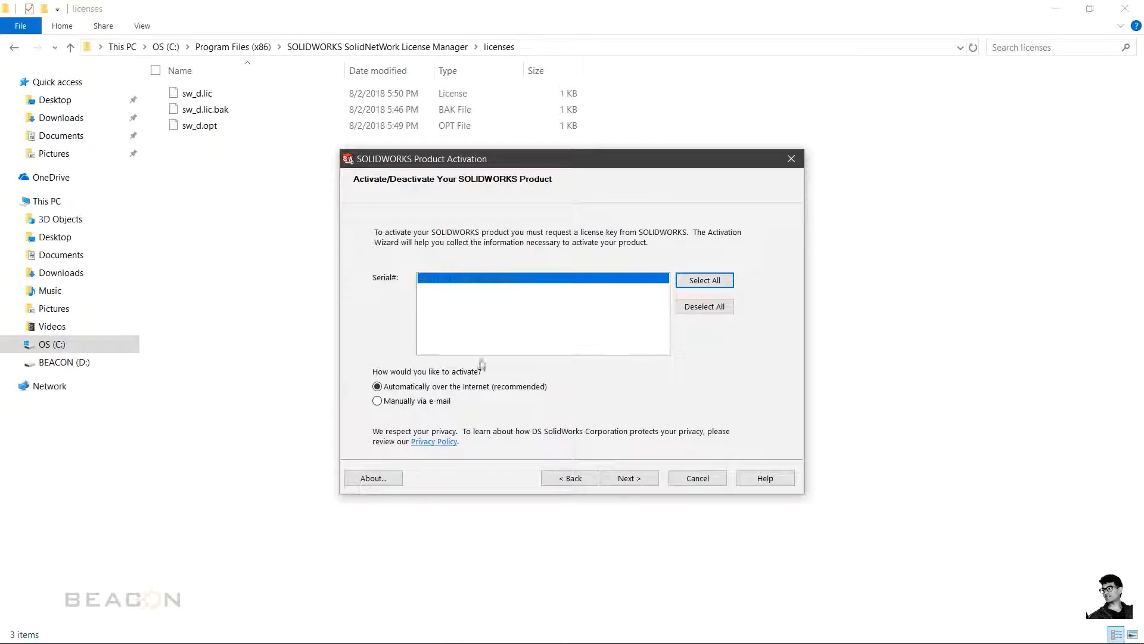
Try to activate the selected serial number automatically over the Internet.
click(623, 477)
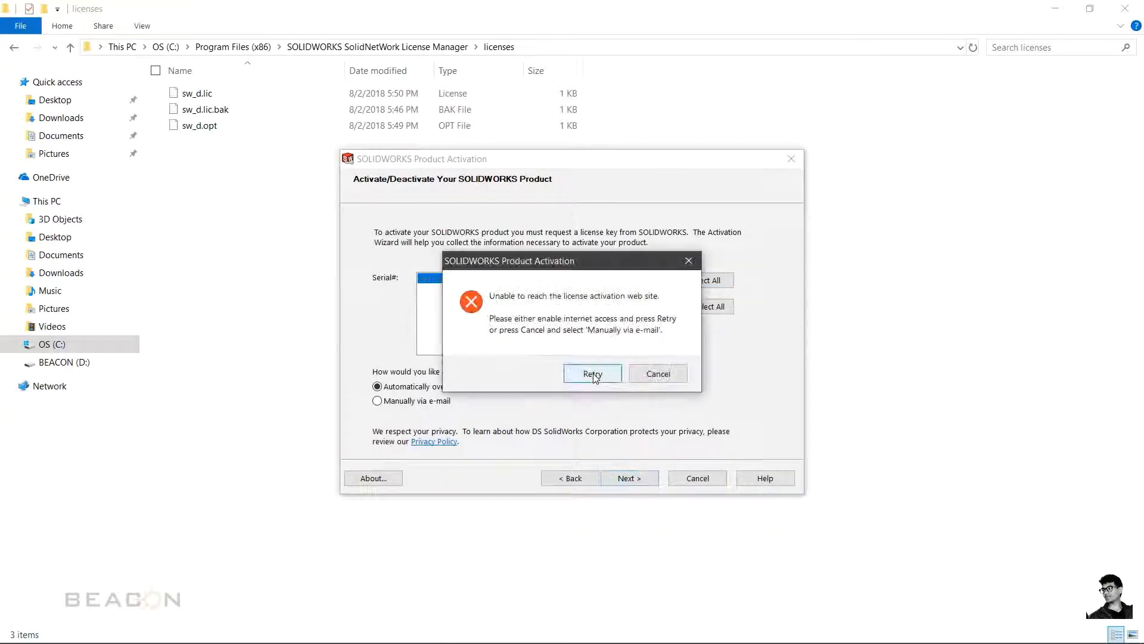
drag(493, 266, 158, 263)
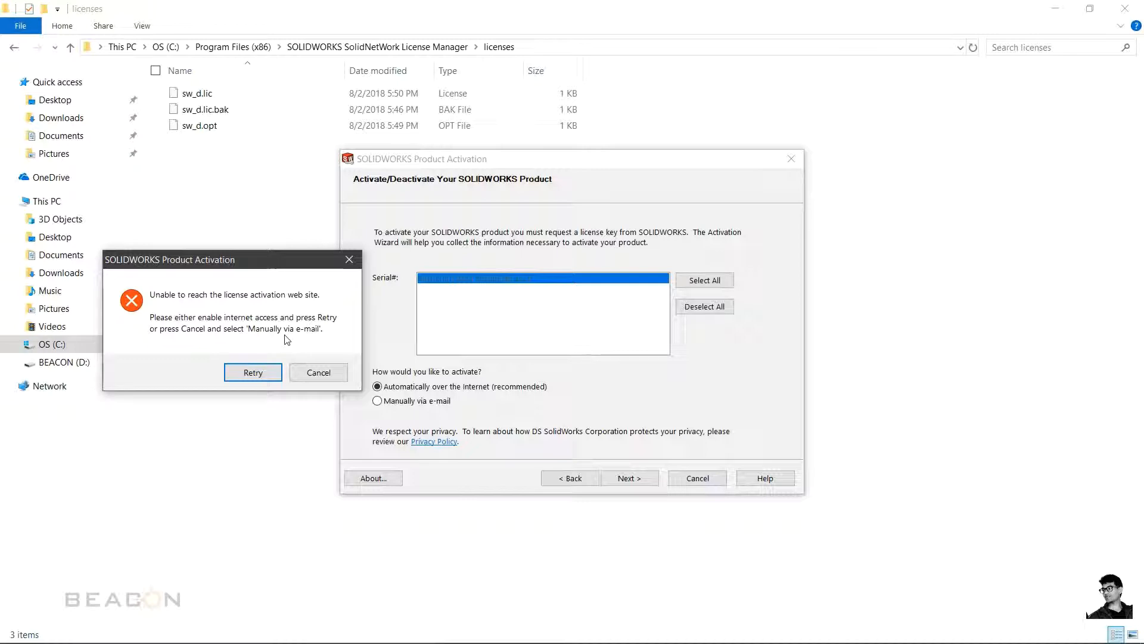
click(304, 374)
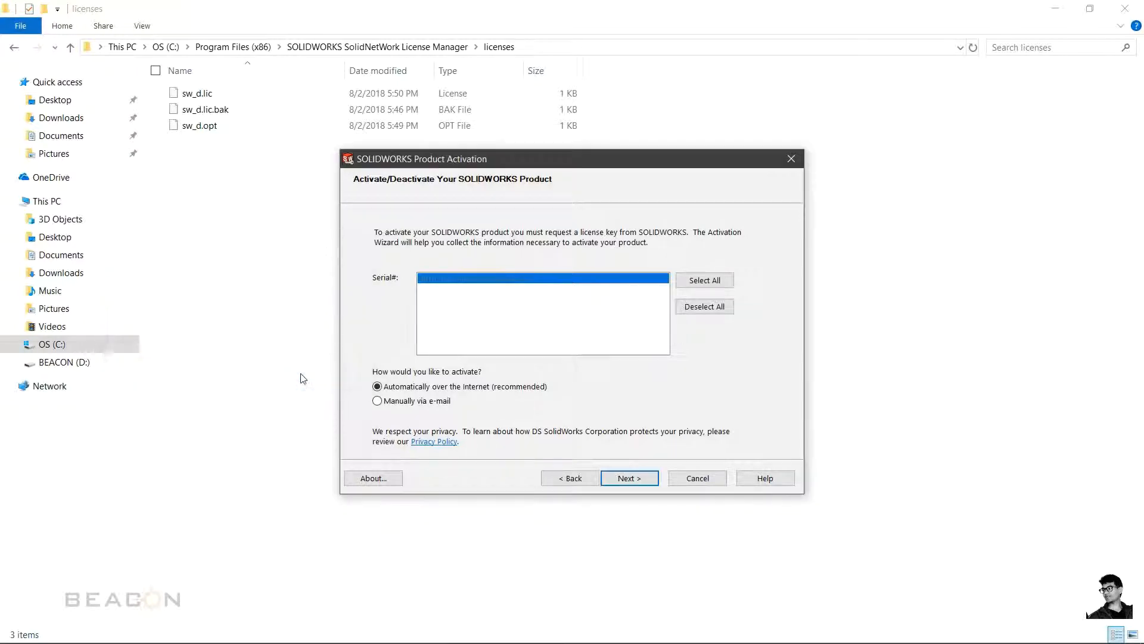
Choose manual activation via e-mail and save the activation request file to the Desktop under its suggested name.
click(377, 401)
click(626, 480)
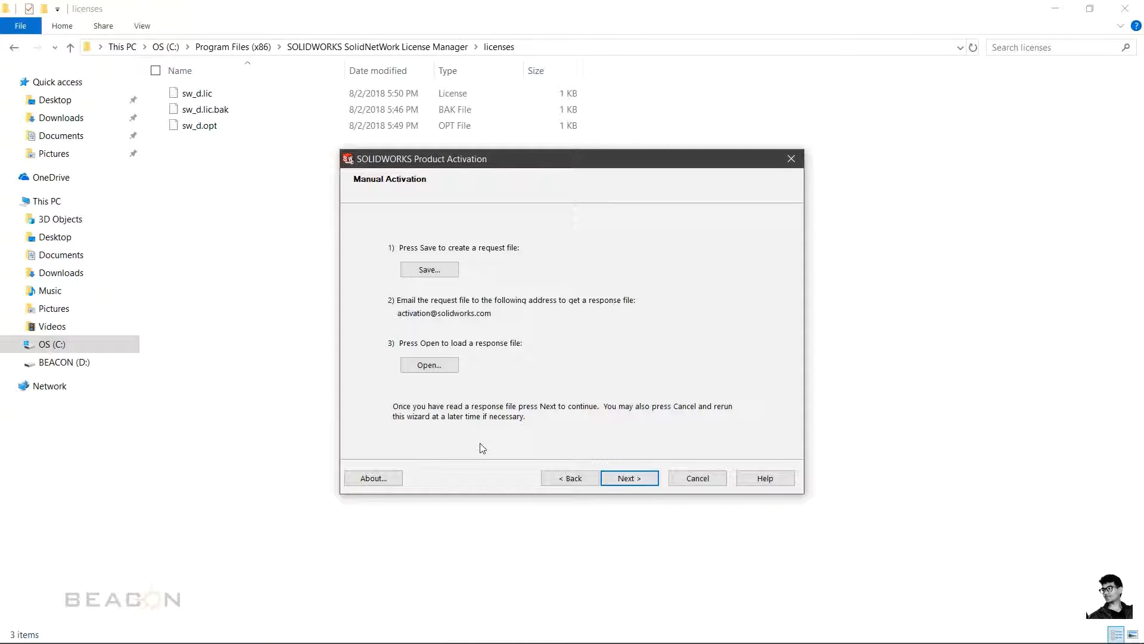
click(422, 273)
click(429, 270)
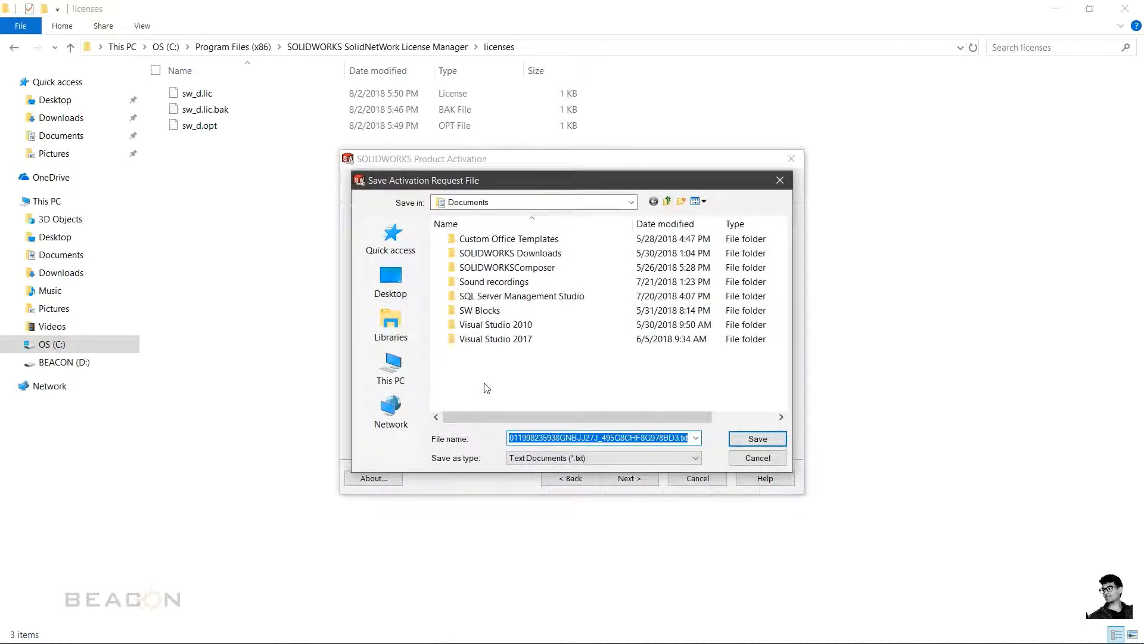
click(396, 298)
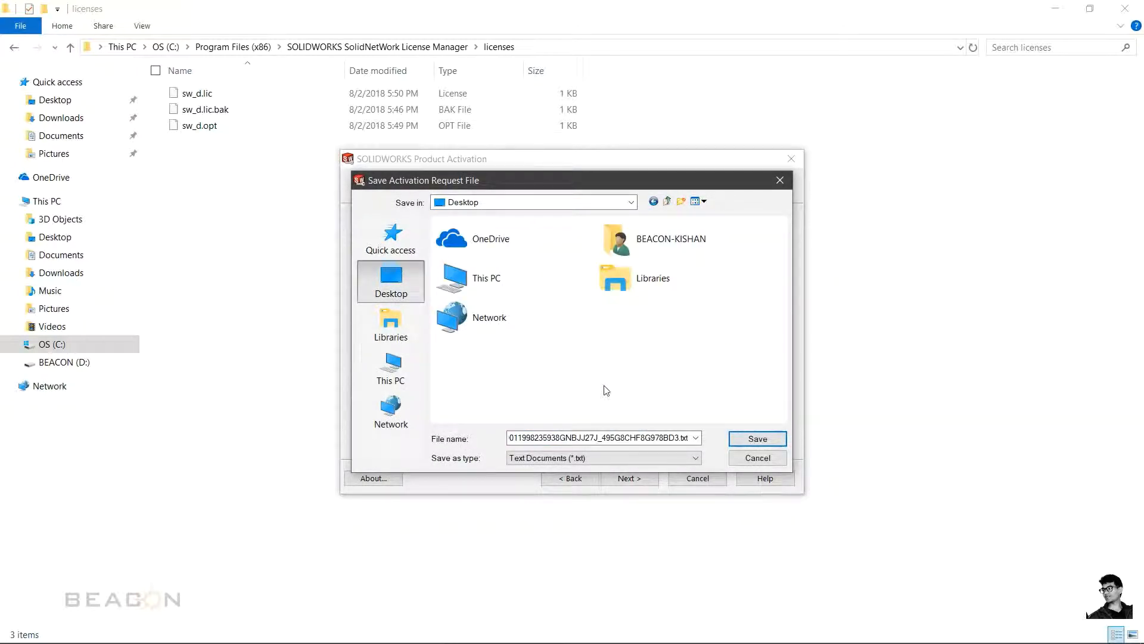
click(752, 438)
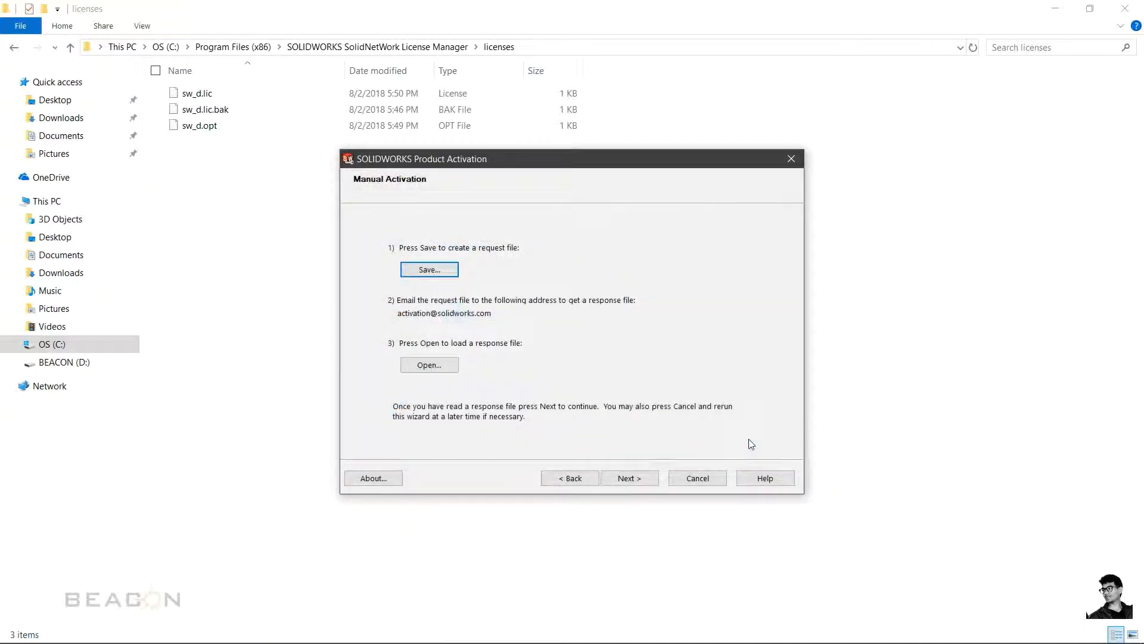
Open the saved activation request text file from the Desktop folder, examine its contents and close Notepad.
click(33, 98)
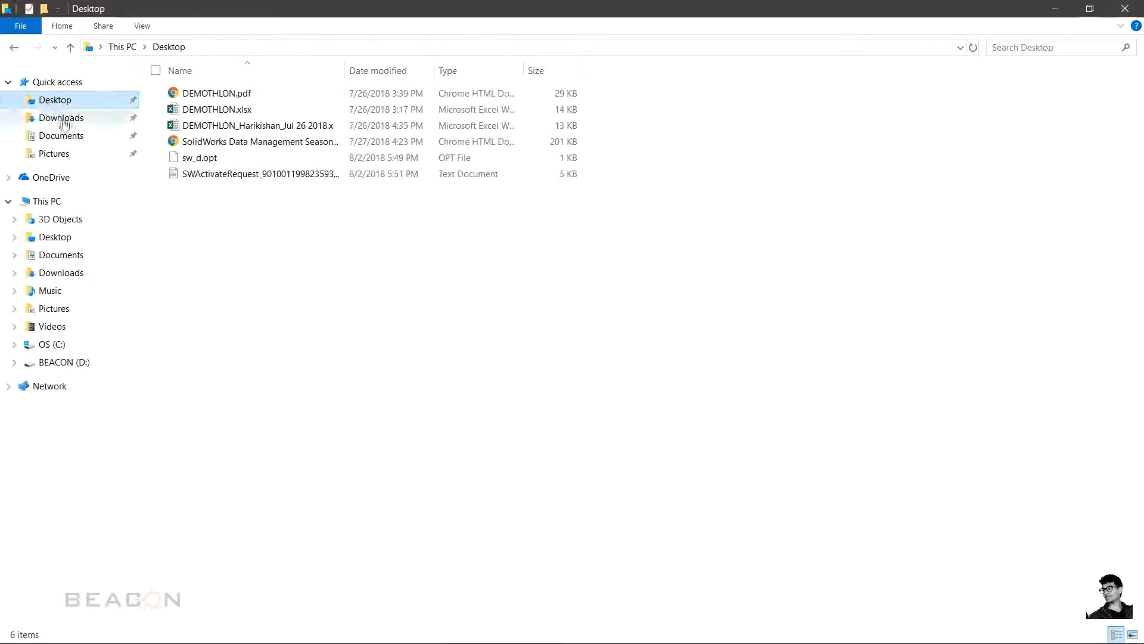
double_click(250, 175)
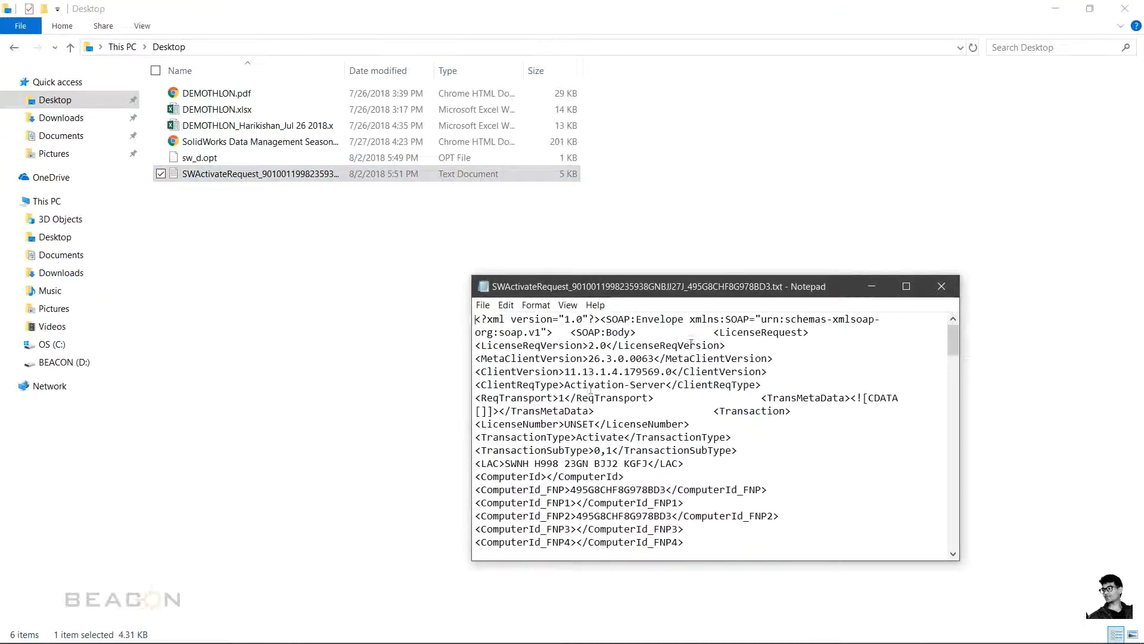
click(941, 286)
Switch back to SOLIDWORKS Product Activation, load the activation response file from the Desktop and continue past the Manual Activation page.
mouse_move(575, 637)
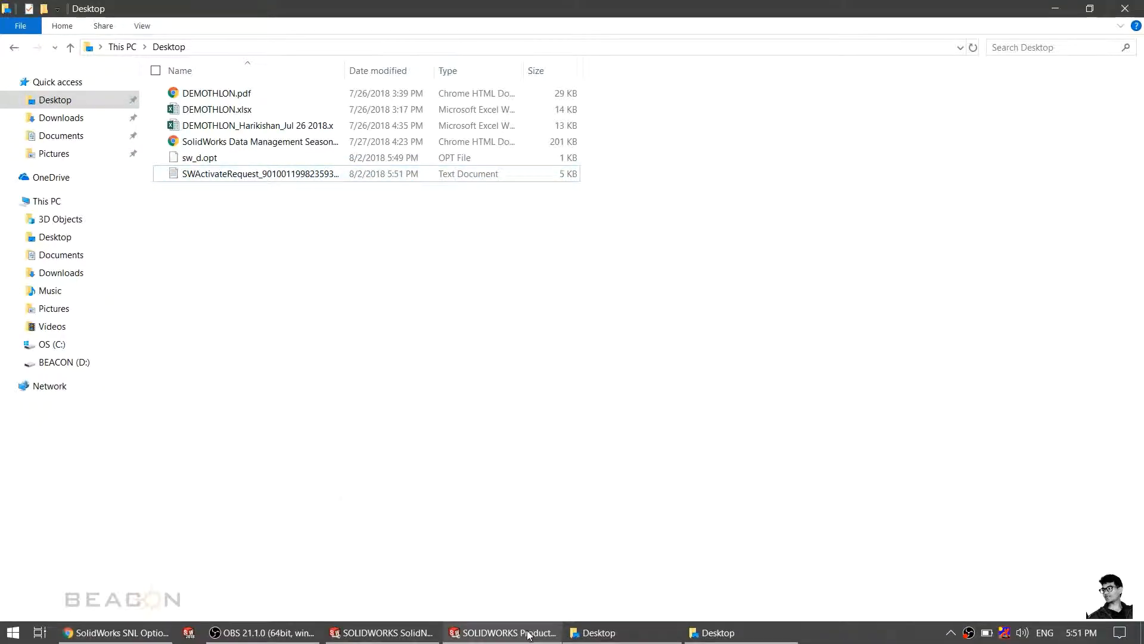
click(504, 632)
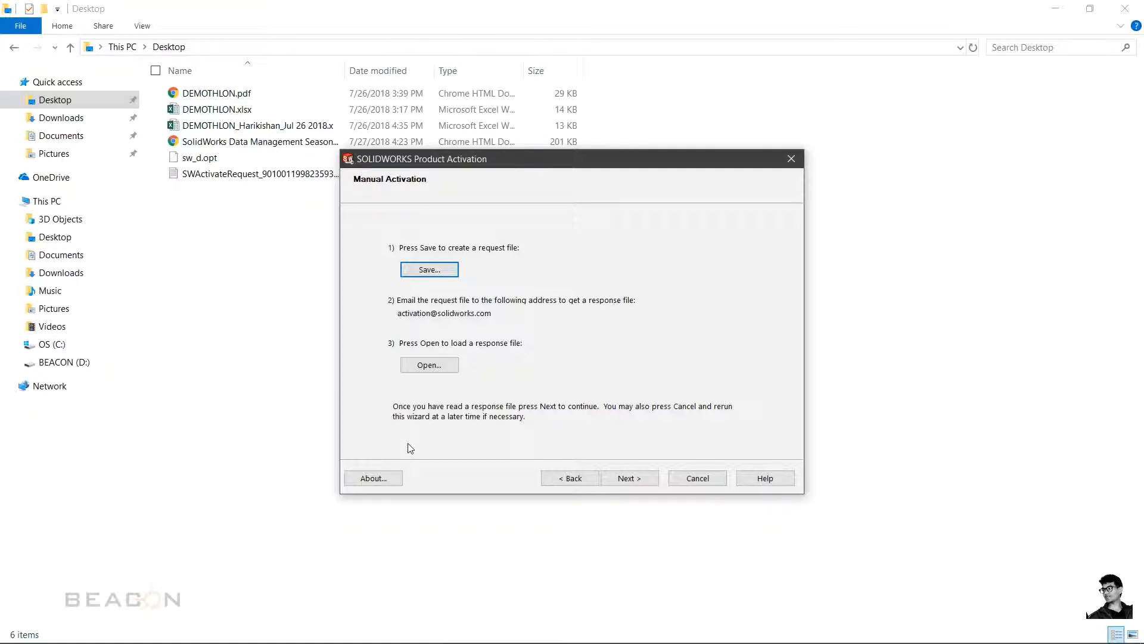
click(429, 365)
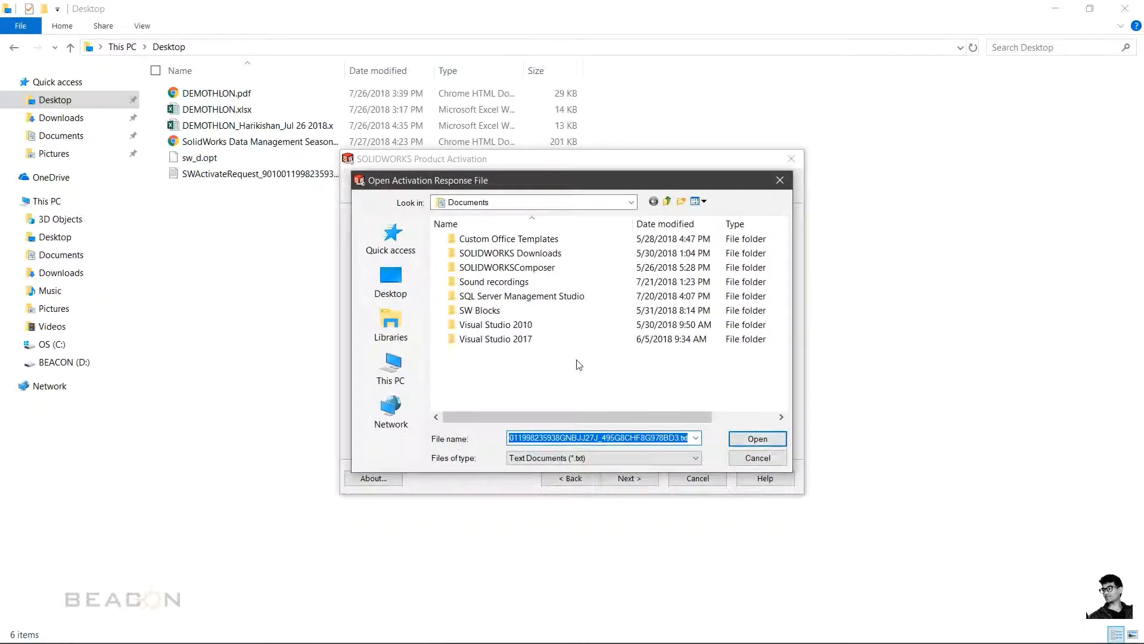
click(391, 277)
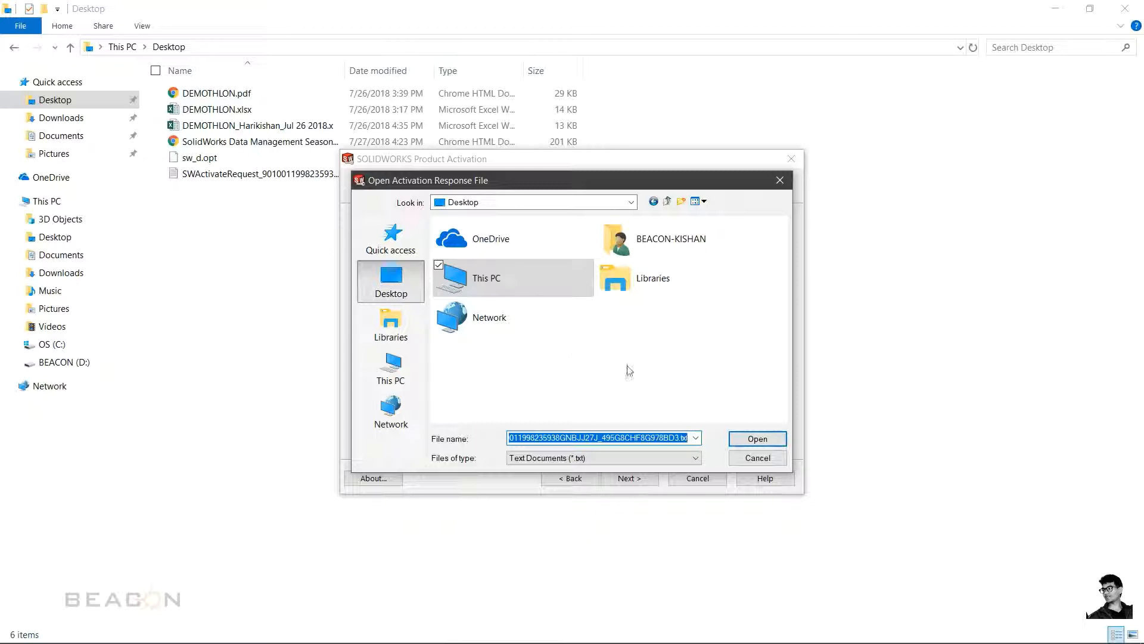
key(Return)
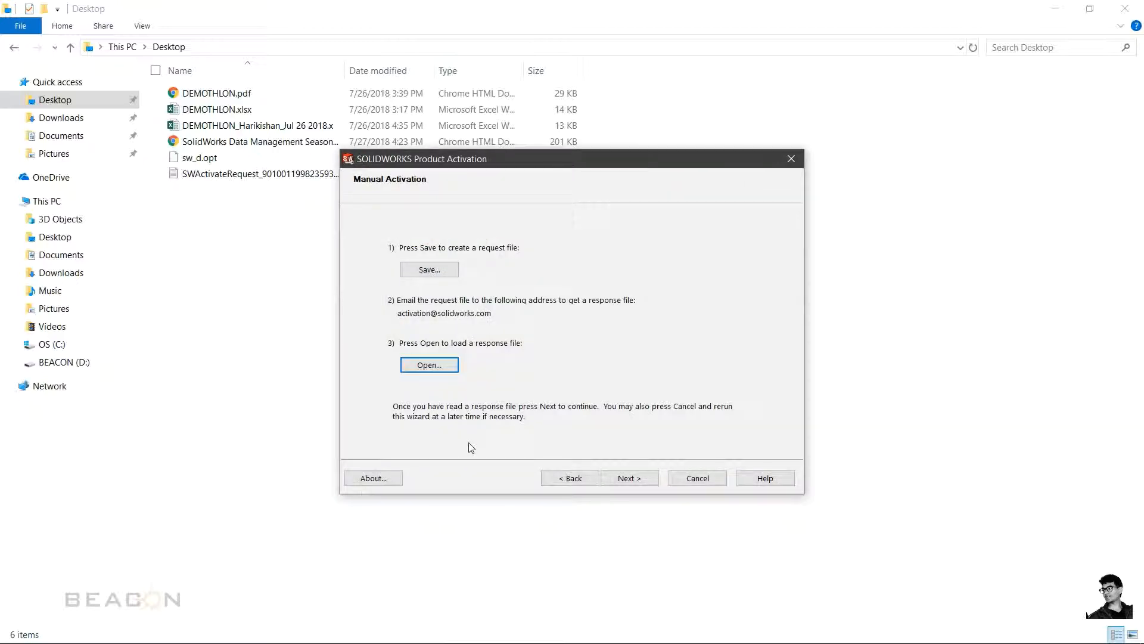
click(626, 478)
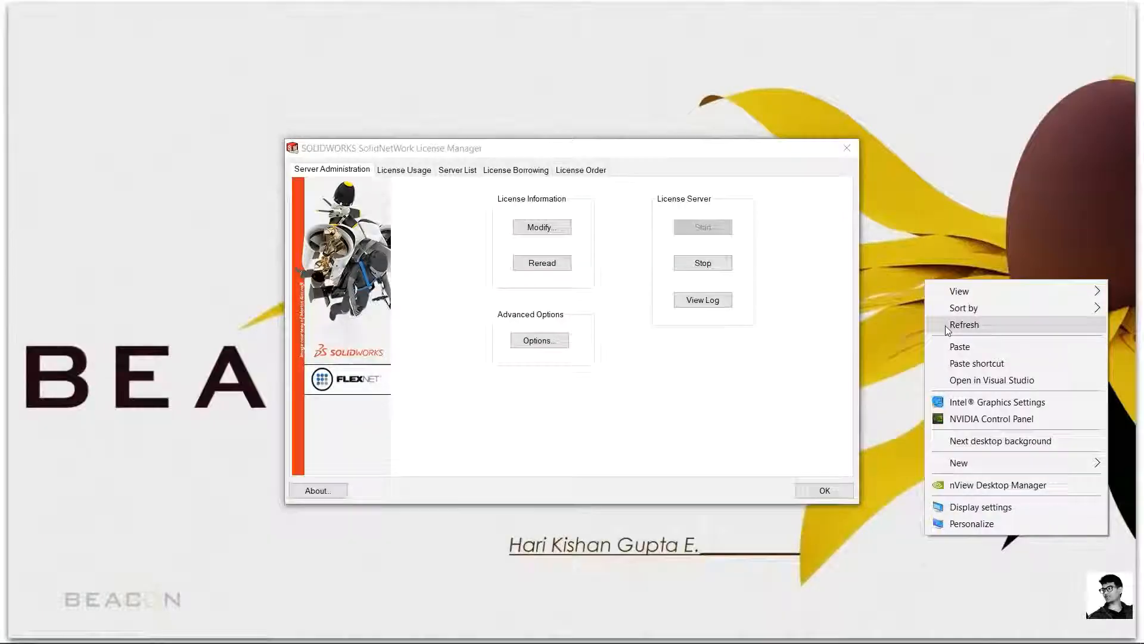
click(945, 324)
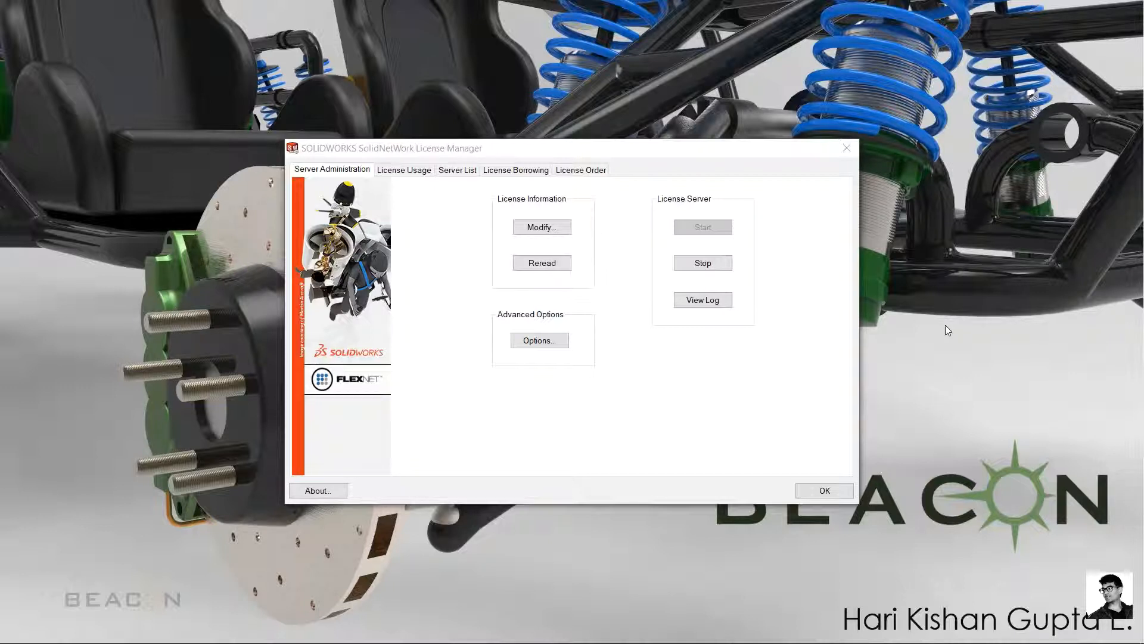
Examine the license usage on the server for the SOLIDWORKS Manage Professional Editor product.
click(417, 171)
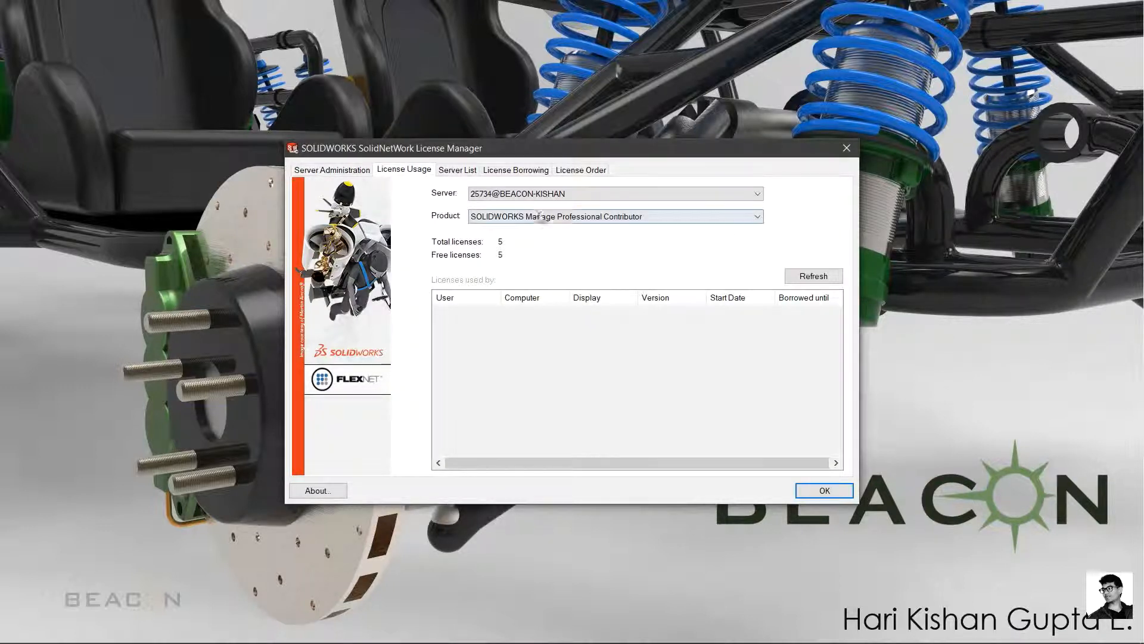
click(564, 222)
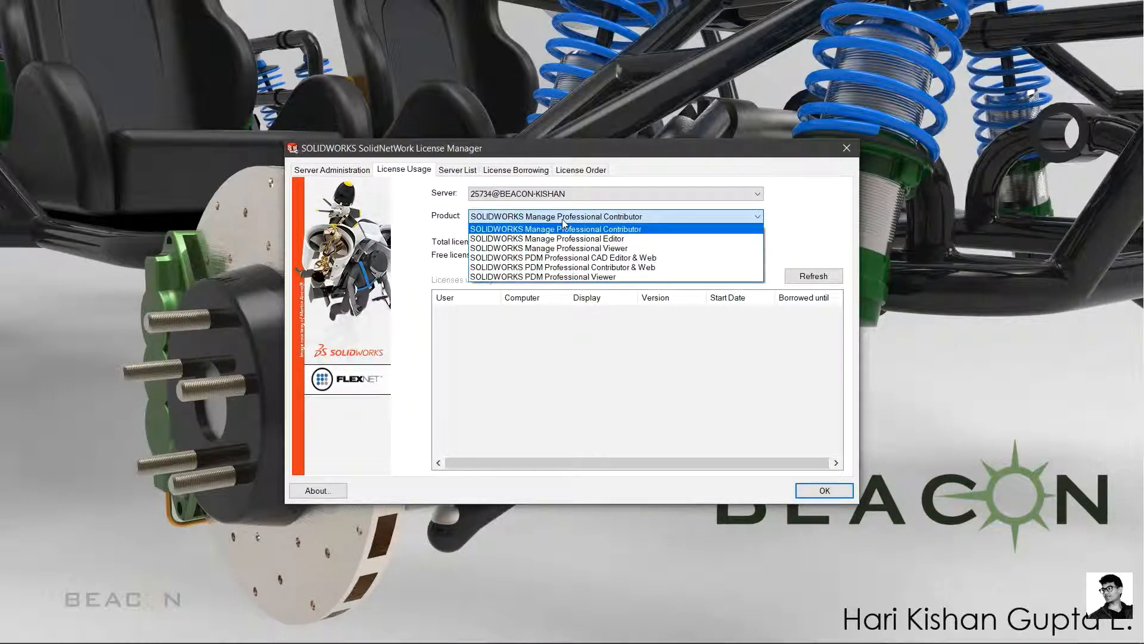
click(635, 232)
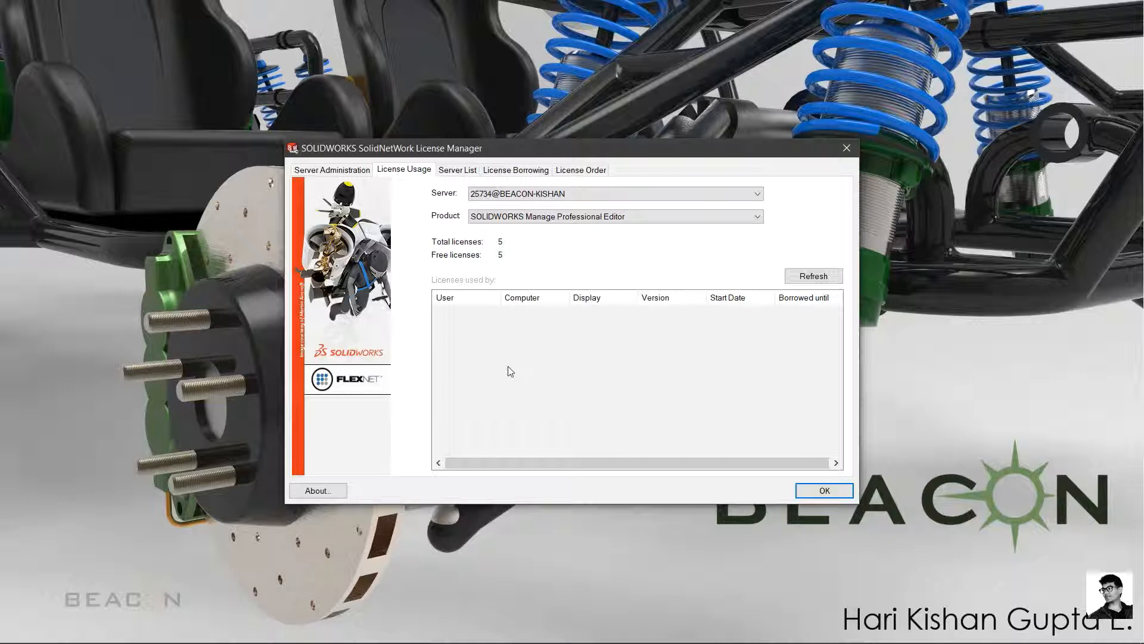
Review the License Manager's accessible server list, license borrowing options and license checkout order.
click(448, 174)
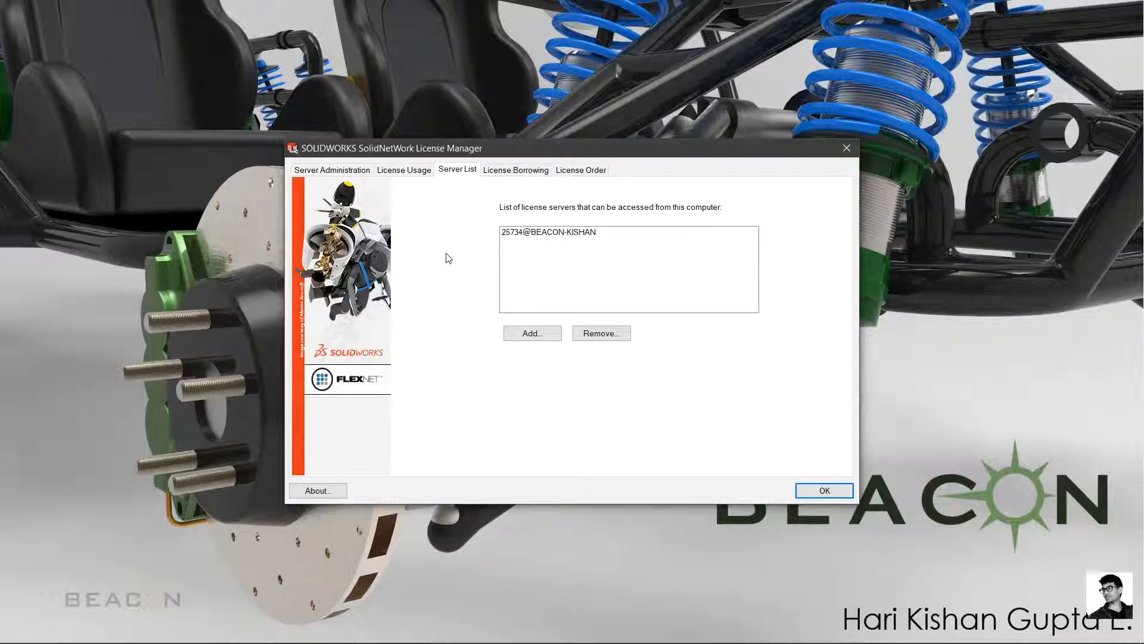
click(493, 171)
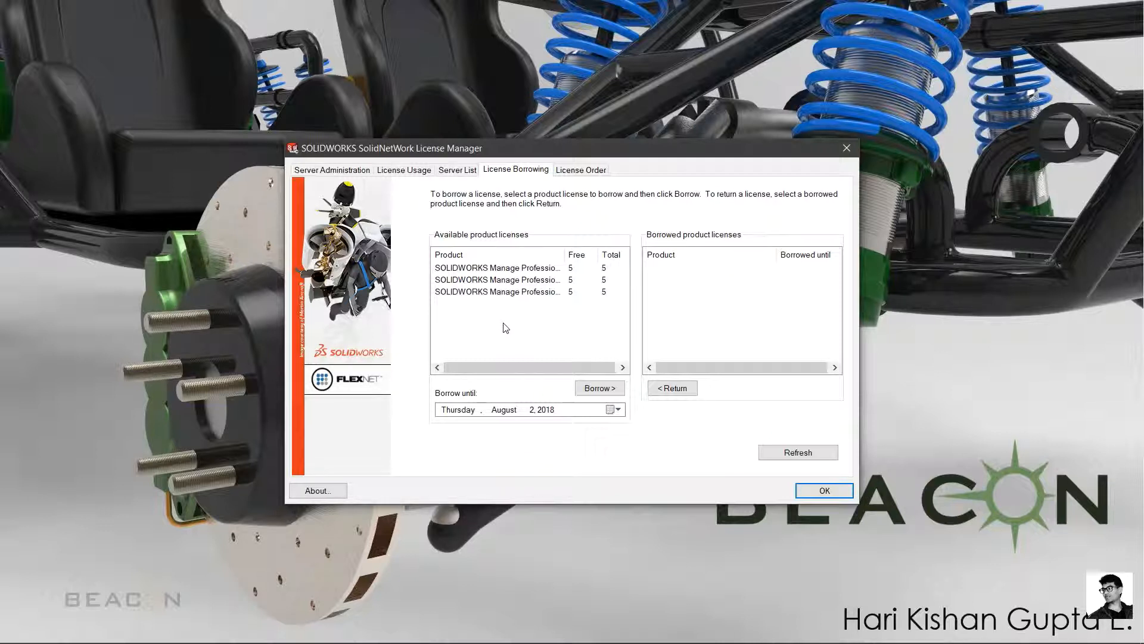
click(577, 171)
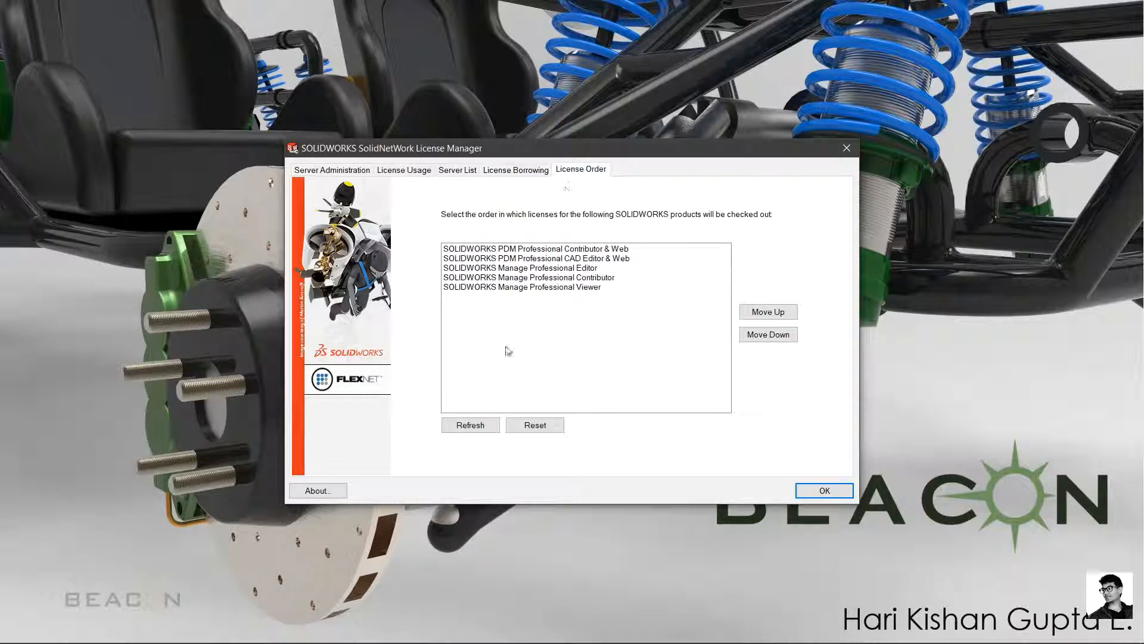